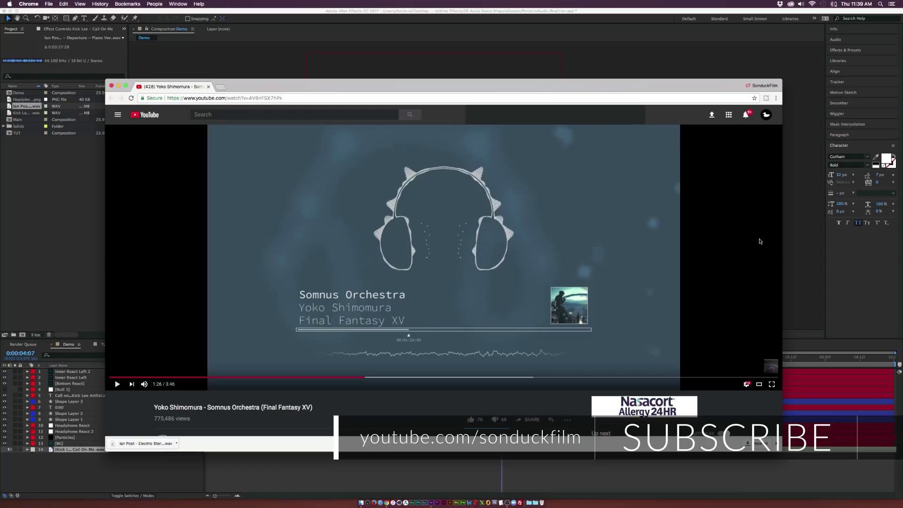
- Move the Chrome window with the YouTube reference aside and minimize it
left_click_drag(551, 81, 529, 45)
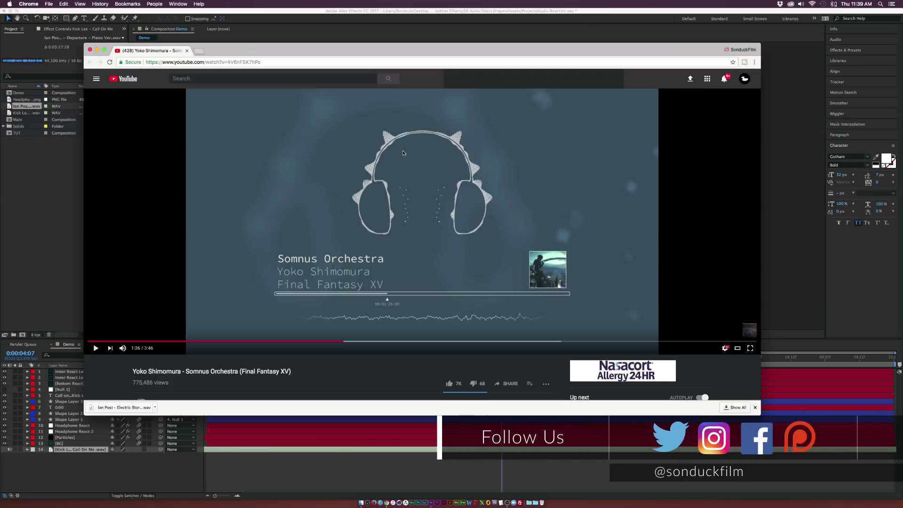
double_click(420, 51)
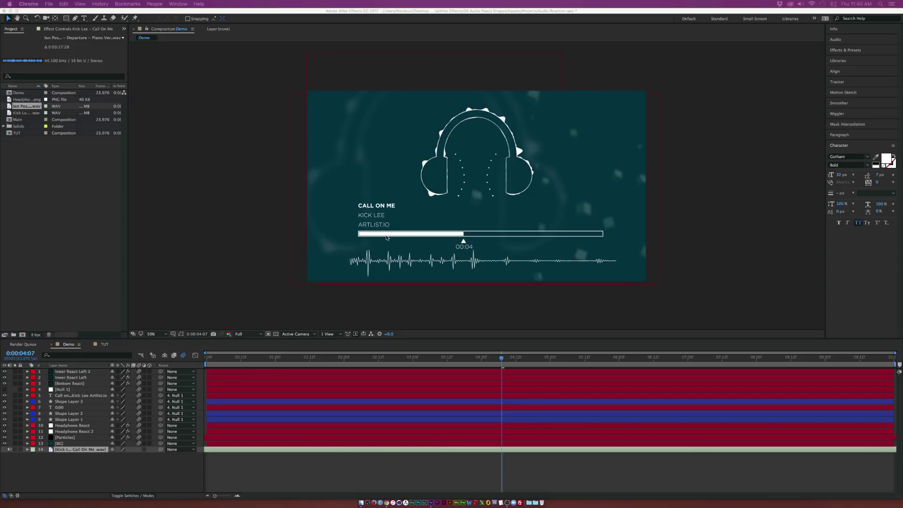
- Fit the Demo composition to the viewer, then switch to the TUT composition fitted to view
left_click(159, 336)
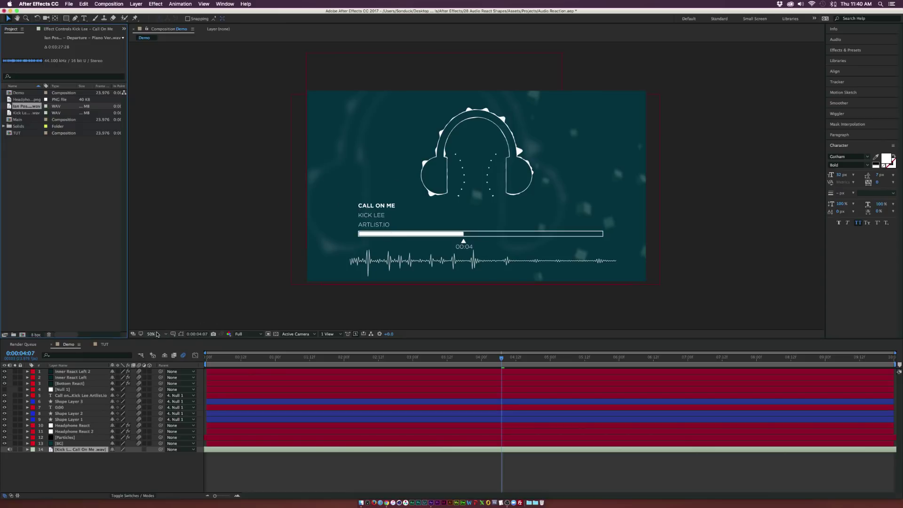
left_click(156, 334)
left_click(155, 341)
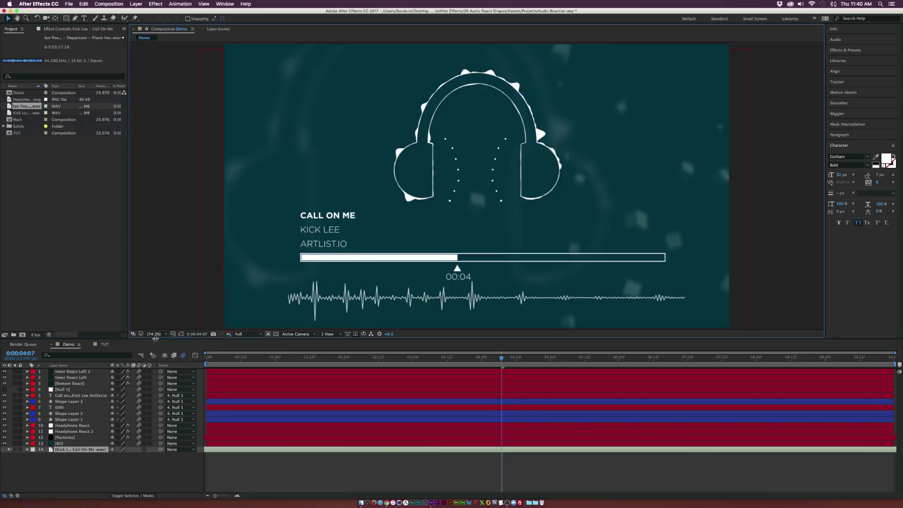
left_click(104, 345)
key("shift+/")
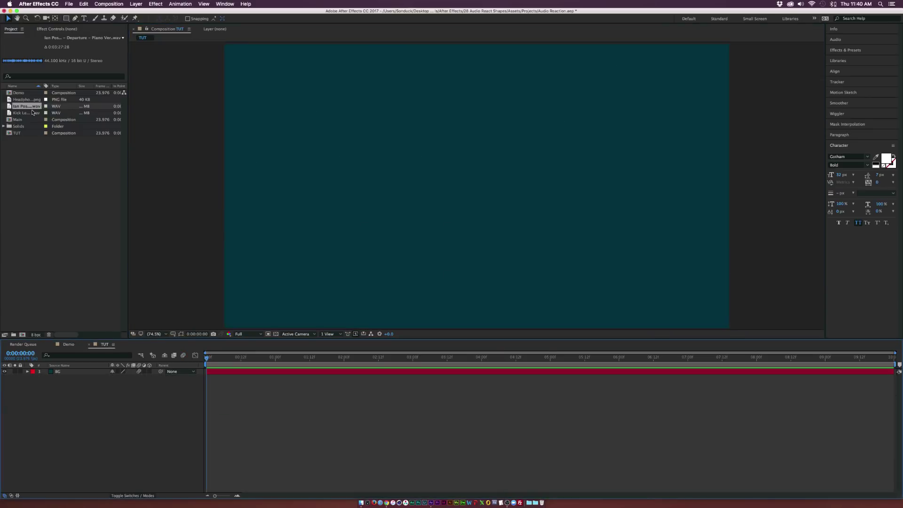
- Add the piano music track below BG, reveal its waveform, and open Headphones.png as footage
left_click_drag(32, 110, 83, 379)
key("l")
key("l")
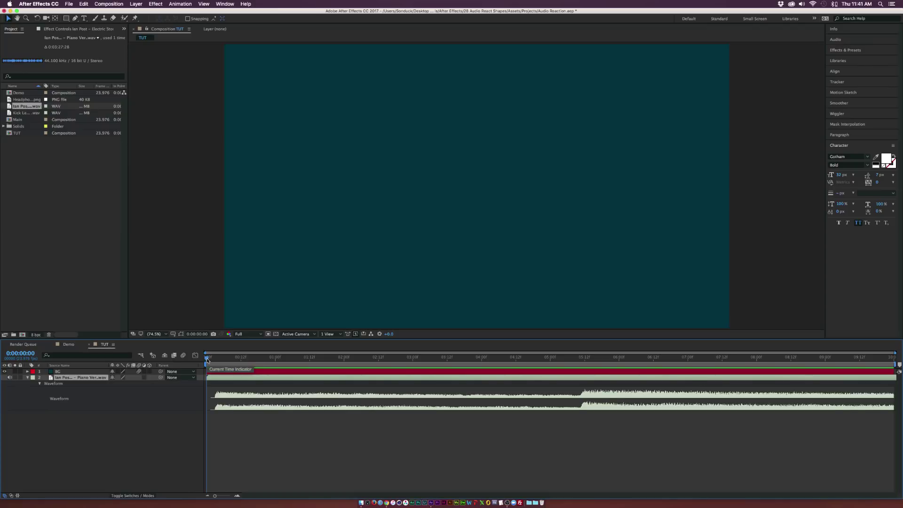
left_click_drag(207, 360, 257, 361)
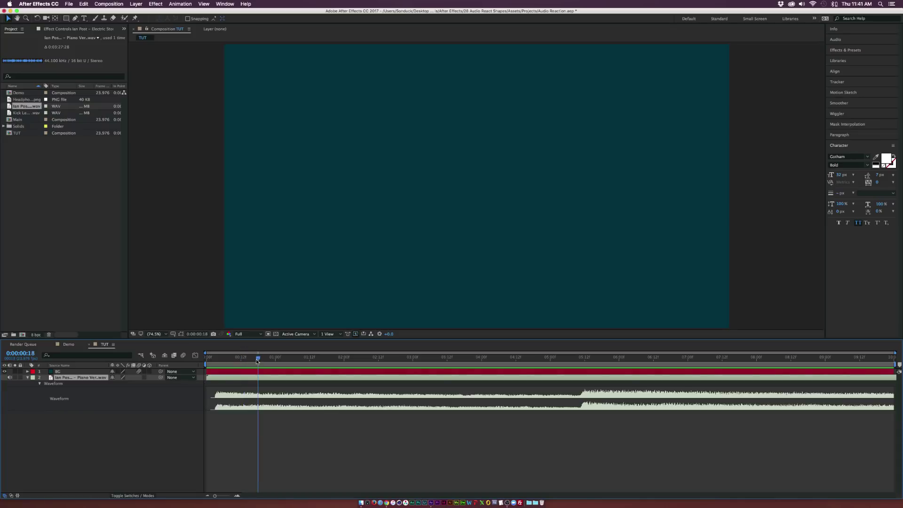
double_click(64, 99)
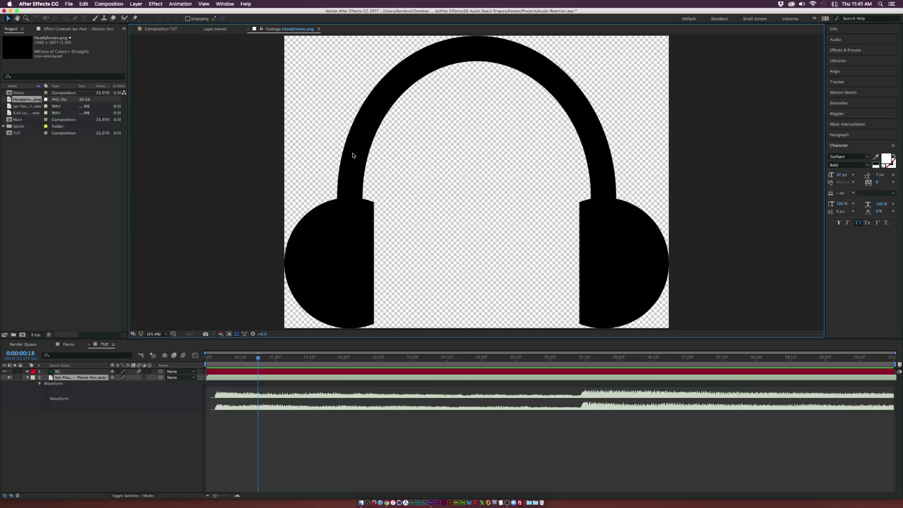
- Add Headphones.png as the top layer of TUT and scale it down
left_click(174, 29)
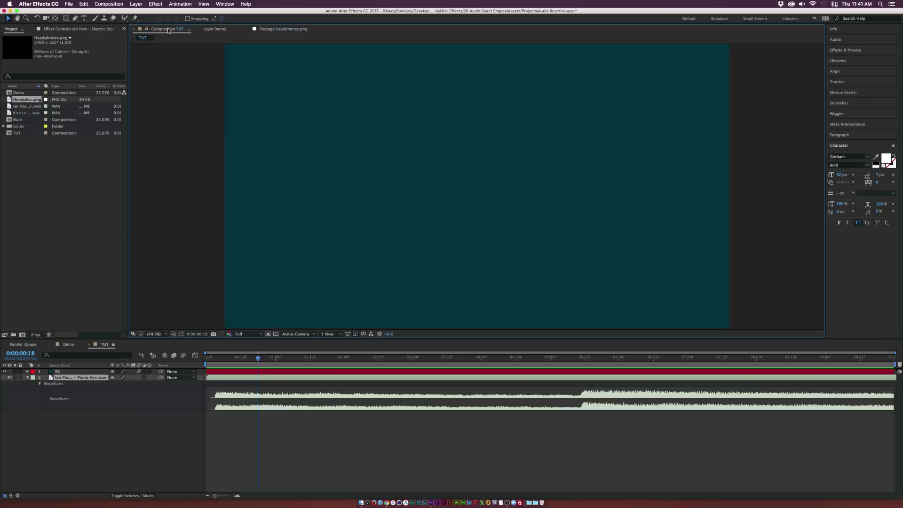
left_click(29, 100)
left_click_drag(29, 100, 108, 378)
key("s")
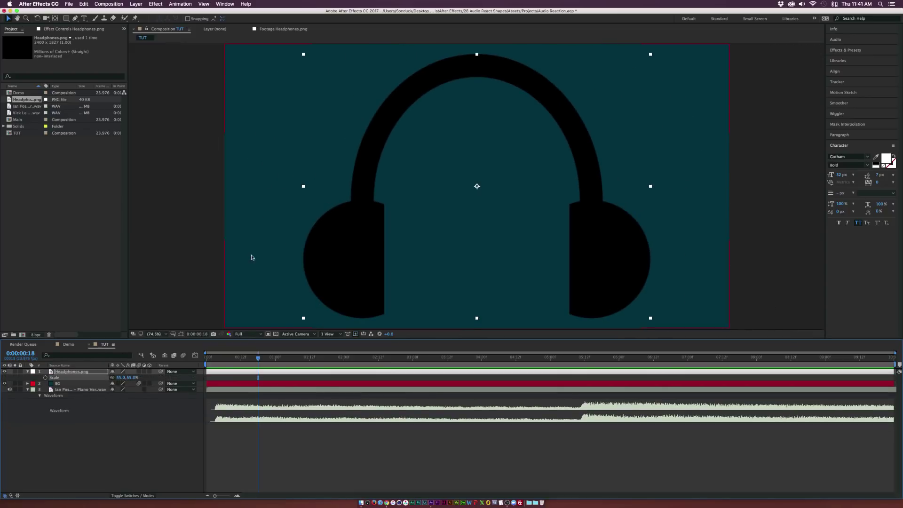
- Auto-trace the headphones layer with default settings, returning to the Selection tool
left_click(135, 4)
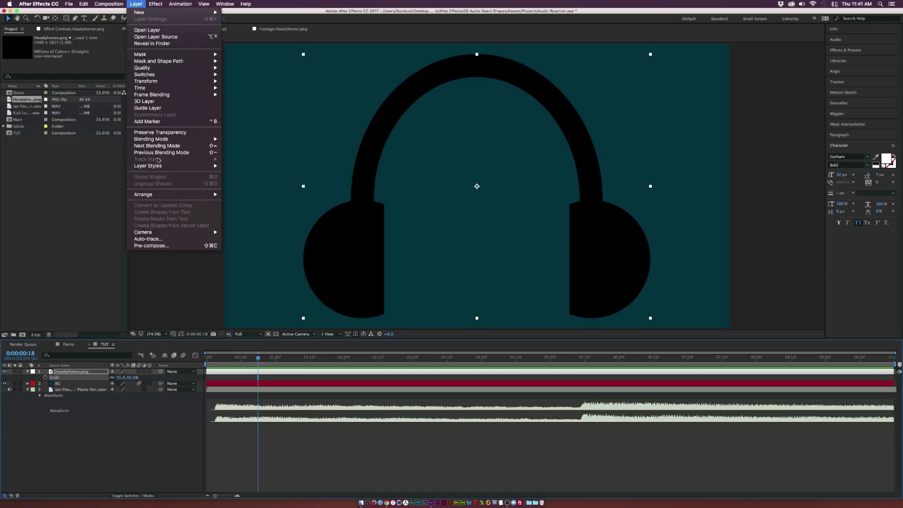
left_click(149, 238)
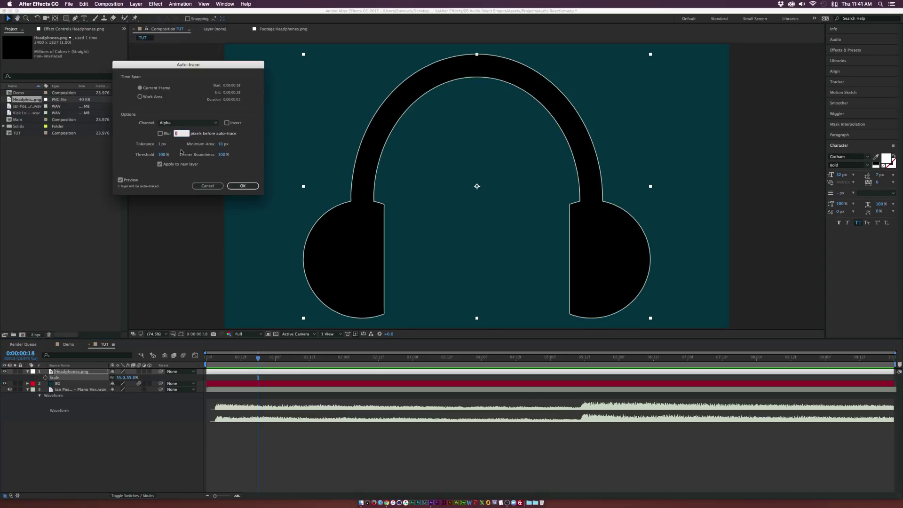
left_click(242, 186)
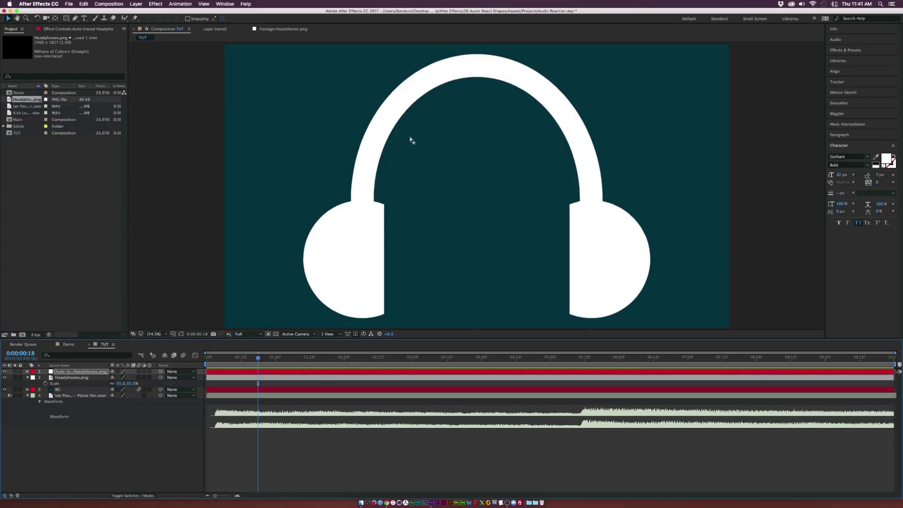
left_click(76, 19)
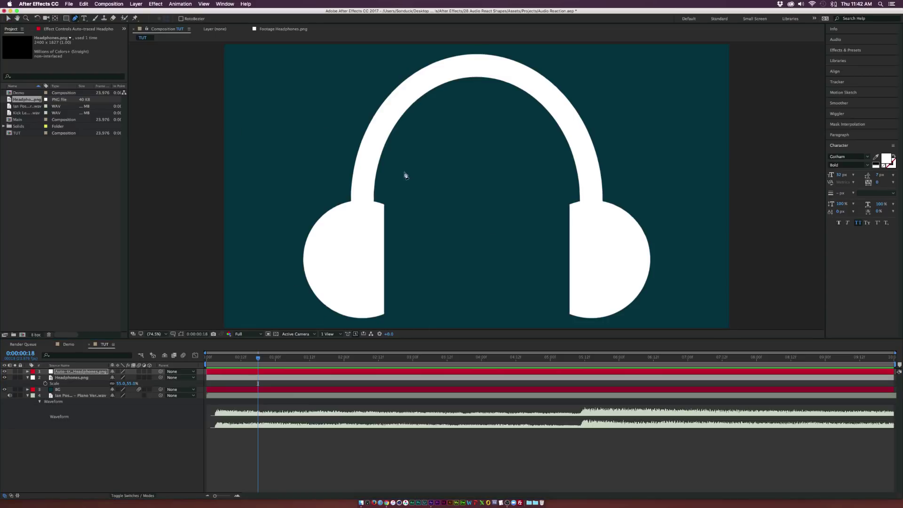
left_click(27, 372)
key("v")
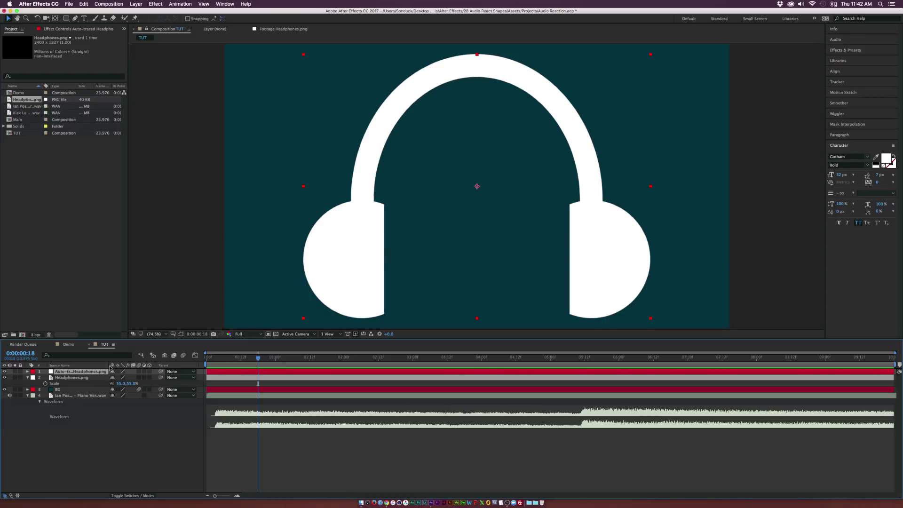
- Show the traced mask outlines and reveal the auto-traced layer's mask path
left_click(181, 335)
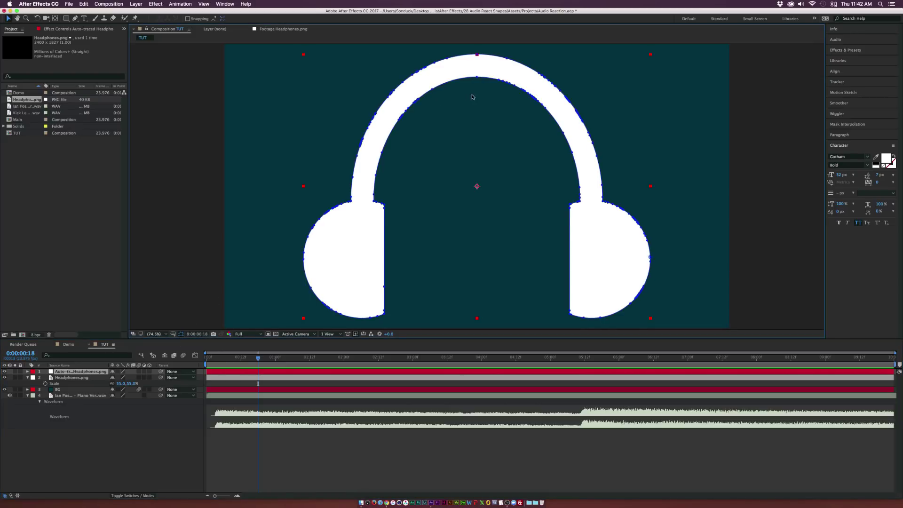
key("m")
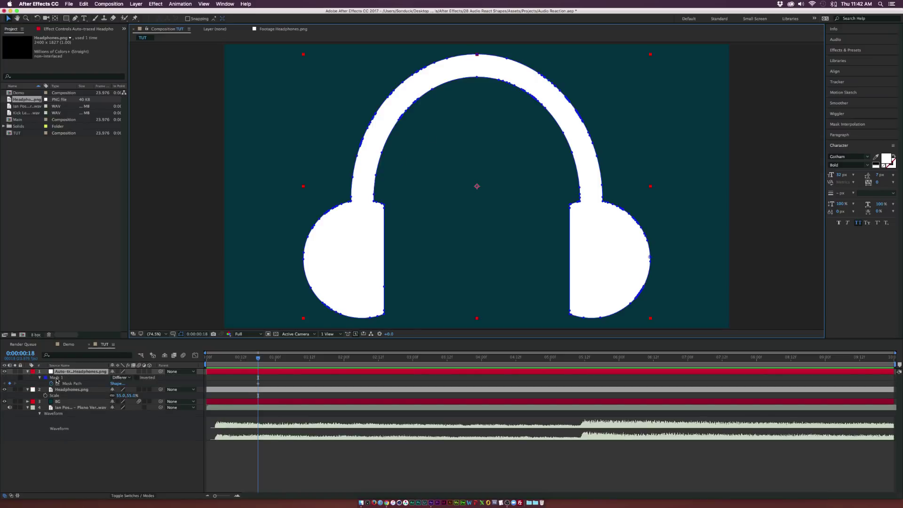
key("t")
key("slash")
- Remove the original Headphones.png layer and apply Audio Spectrum to the traced headphones
left_click(90, 383)
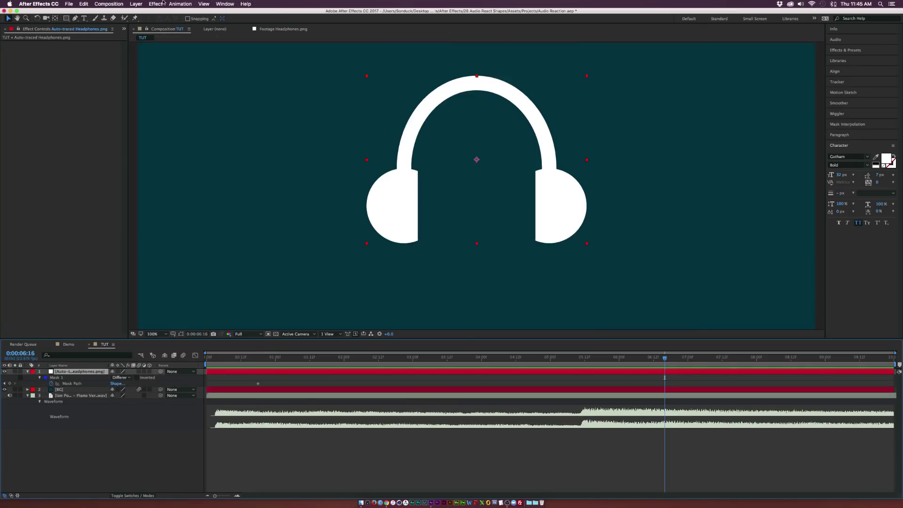
left_click(157, 4)
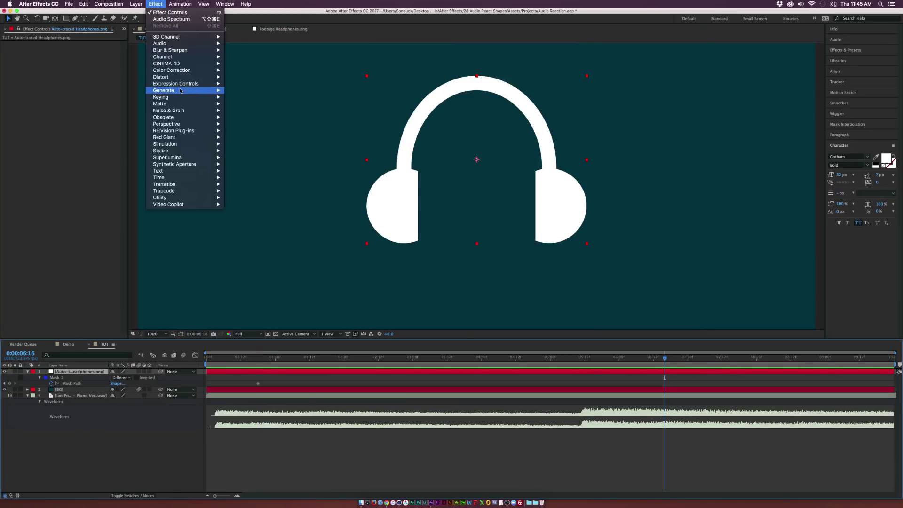
mouse_move(207, 90)
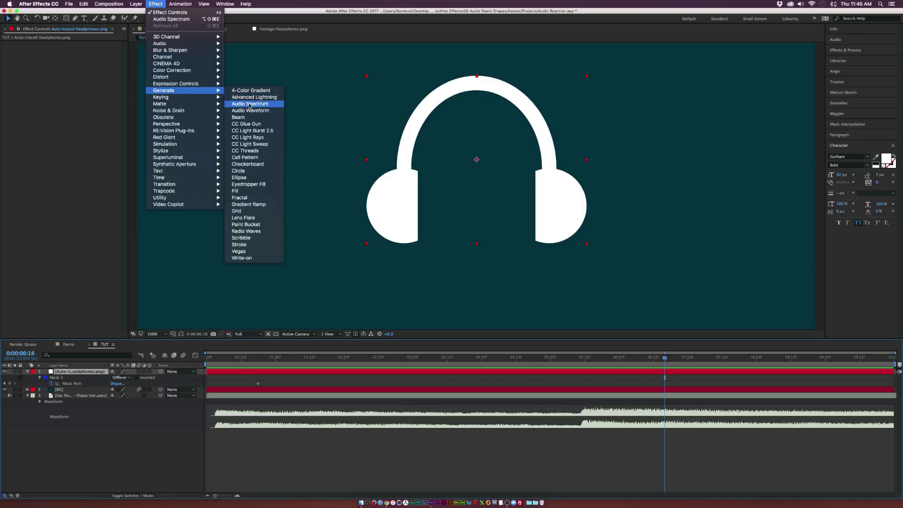
left_click(250, 104)
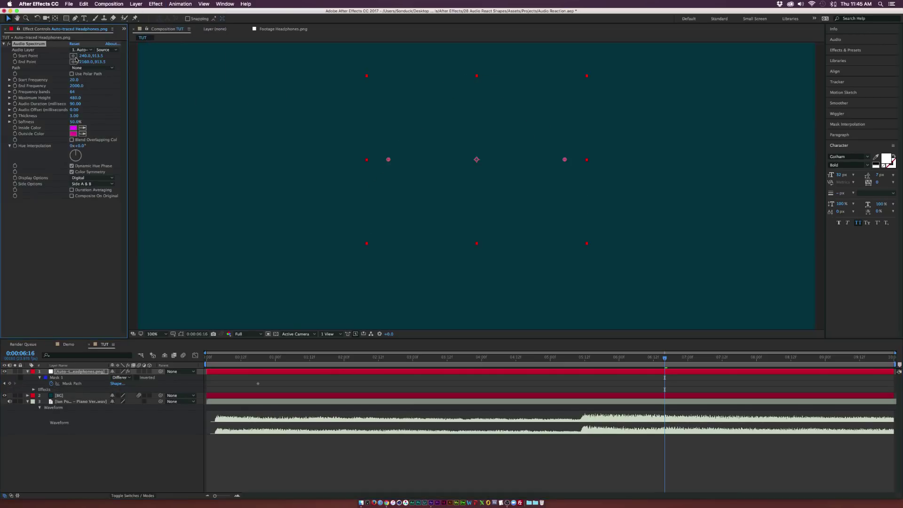
- Set Audio Spectrum's Audio Layer to the piano track and its Path to Mask 1
left_click(81, 50)
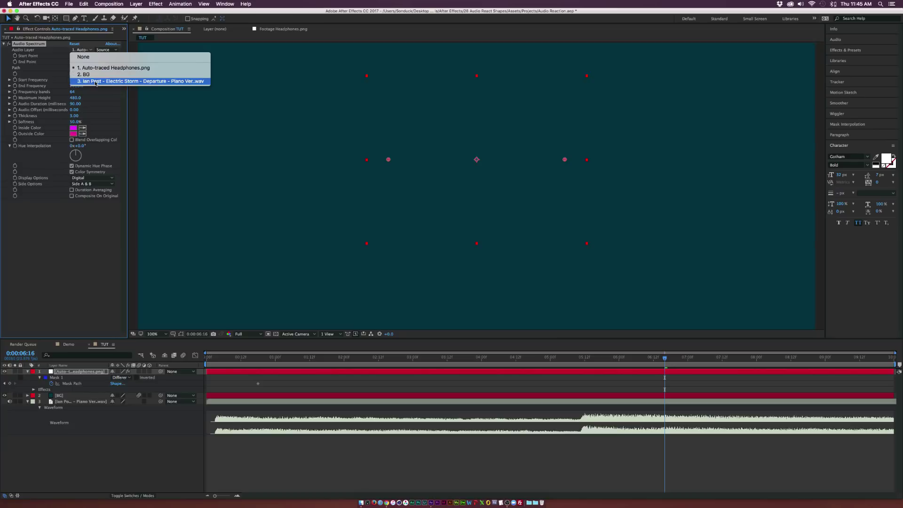
left_click(96, 82)
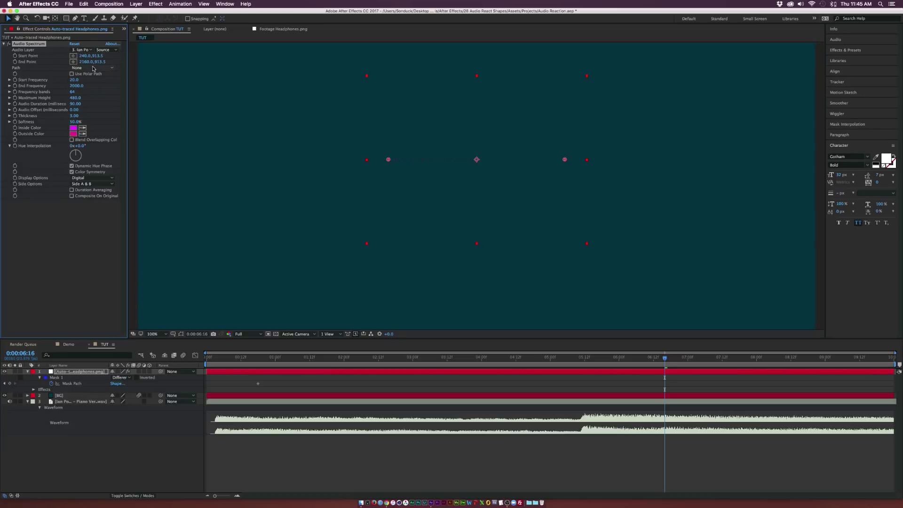
left_click(93, 69)
left_click(85, 86)
- Raise Frequency bands to 1577 and Maximum Height to 4380
left_click_drag(77, 93, 123, 95)
left_click_drag(189, 98, 297, 107)
left_click_drag(411, 118, 115, 122)
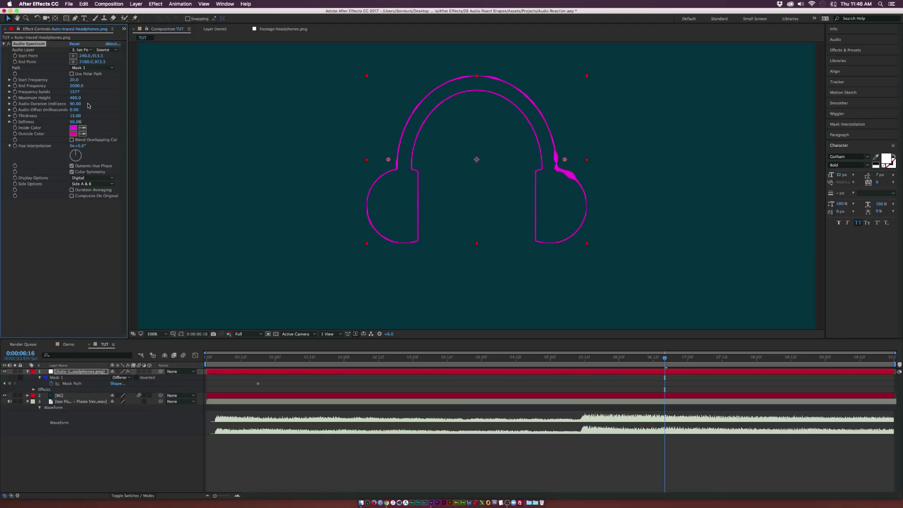
left_click_drag(76, 99, 125, 99)
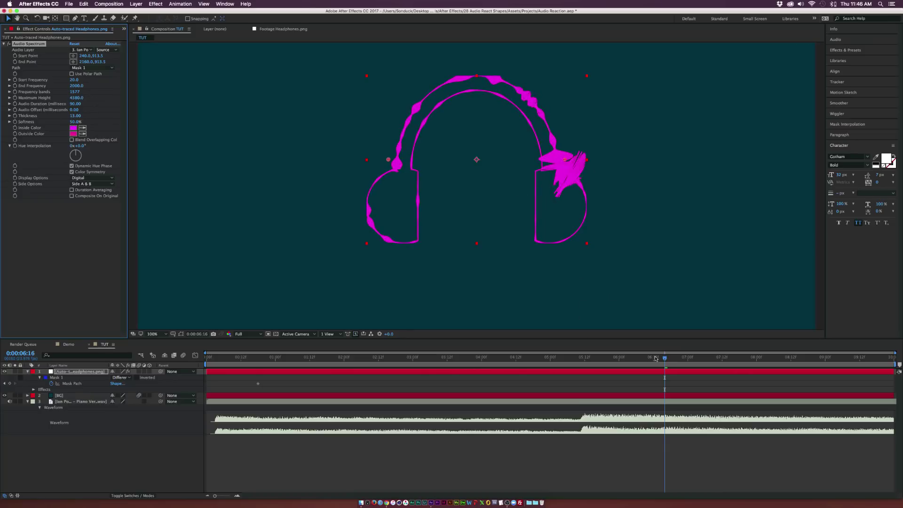
- Preview the reacting spectrum, then preview again from about 0:00:06:04
key("space")
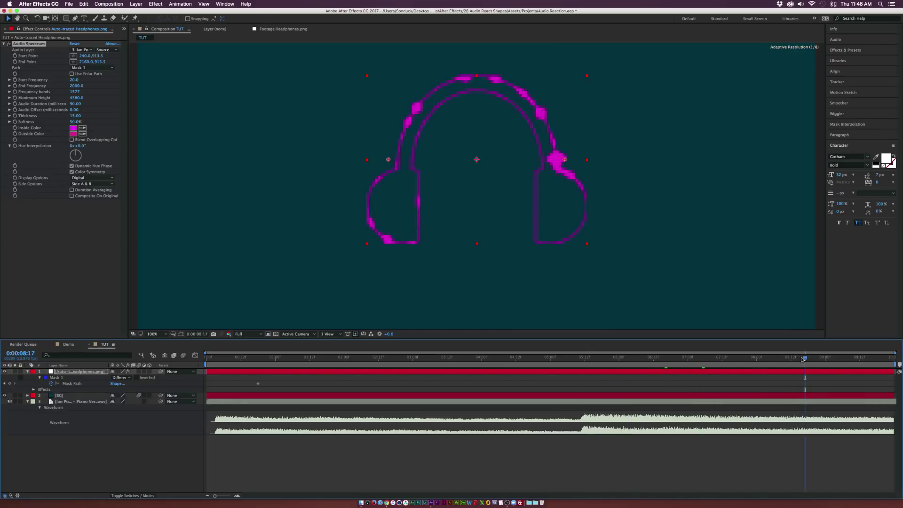
key("space")
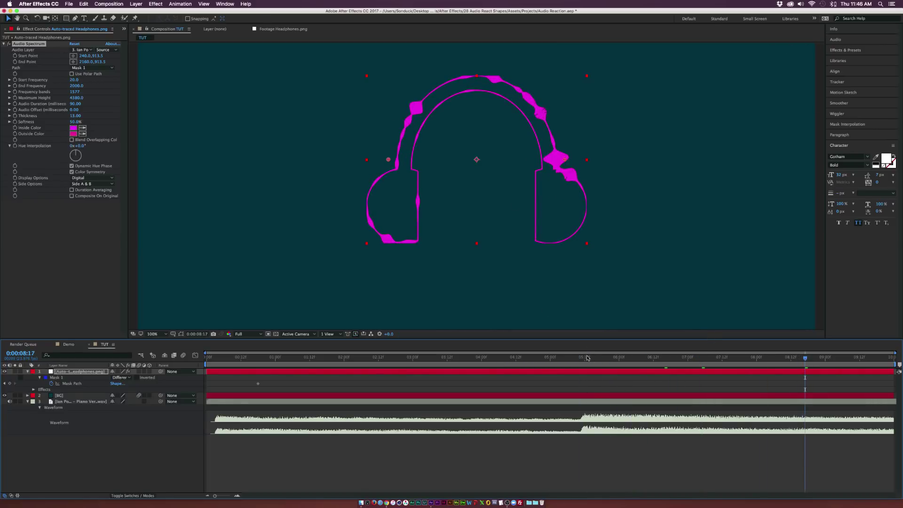
left_click_drag(583, 356, 631, 356)
key("space")
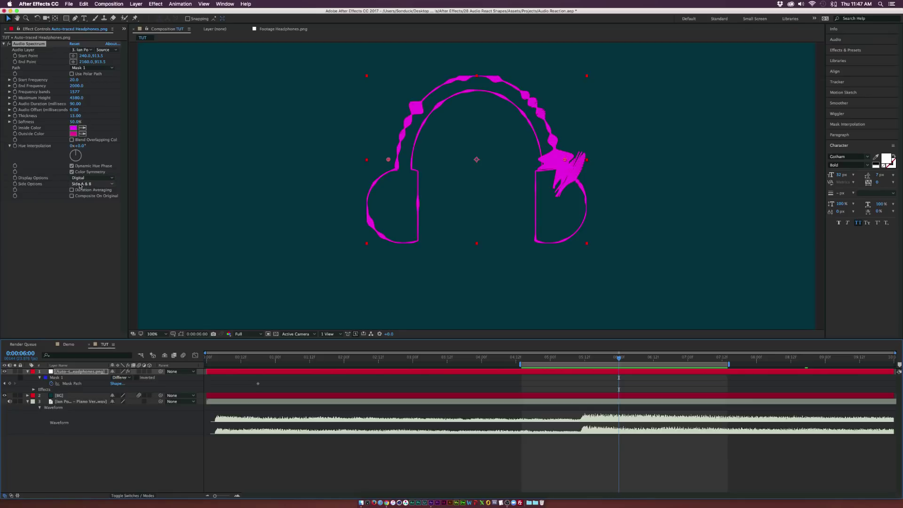
- Draw the spectrum on Side B only and raise Hue Interpolation to 0x+212° at 0:00:06:12
left_click(94, 186)
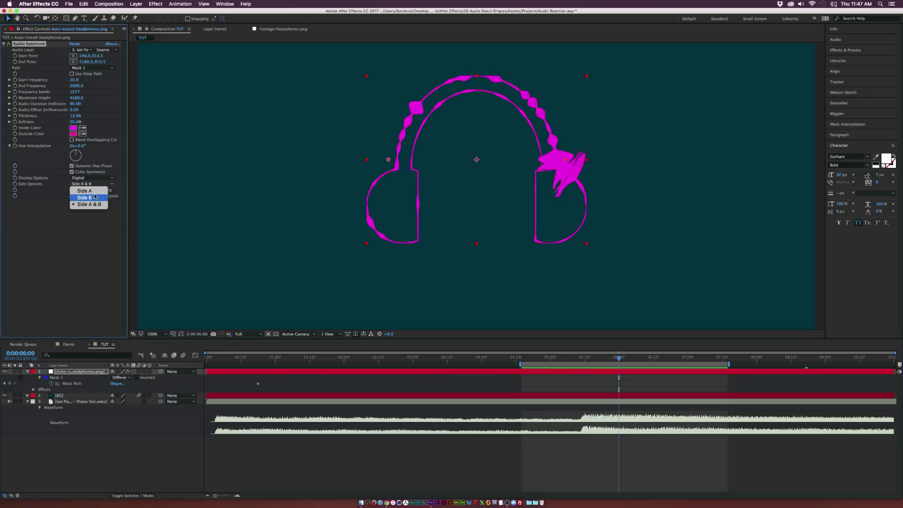
left_click(95, 197)
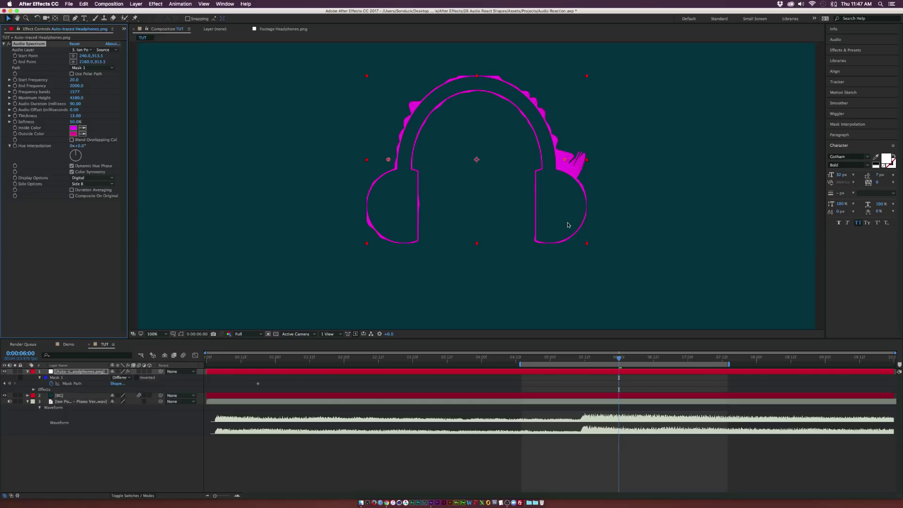
left_click_drag(635, 361, 653, 362)
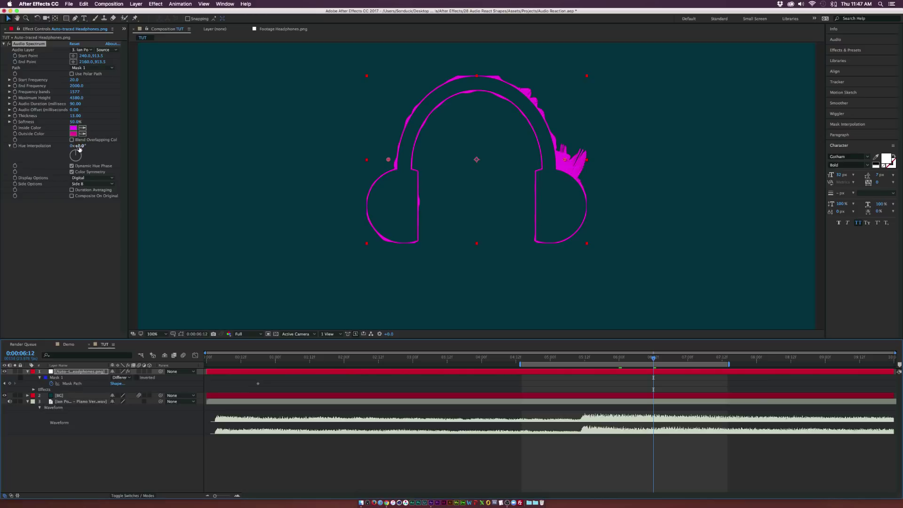
left_click_drag(79, 146, 278, 177)
left_click_drag(84, 146, 115, 153)
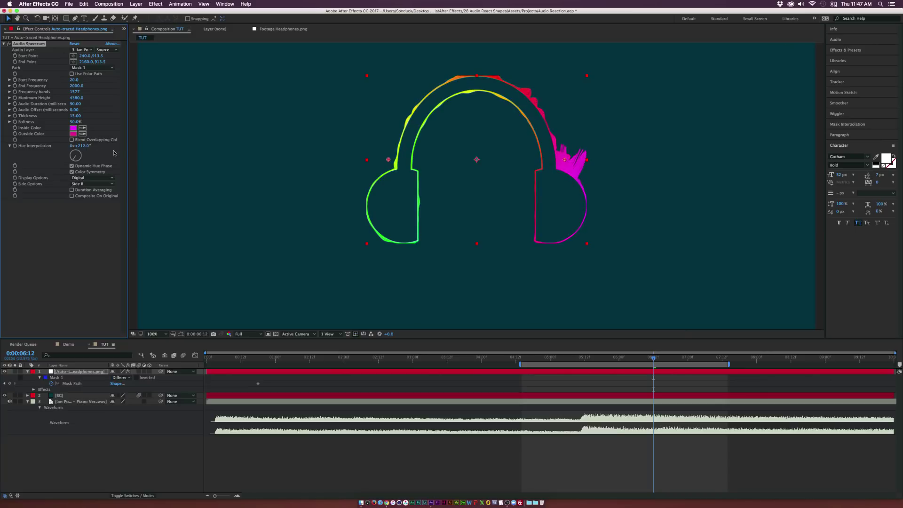
- Reset Hue Interpolation to 0 and set both Inside and Outside Color to white
left_click(89, 146)
type("0")
key("Return")
left_click(73, 127)
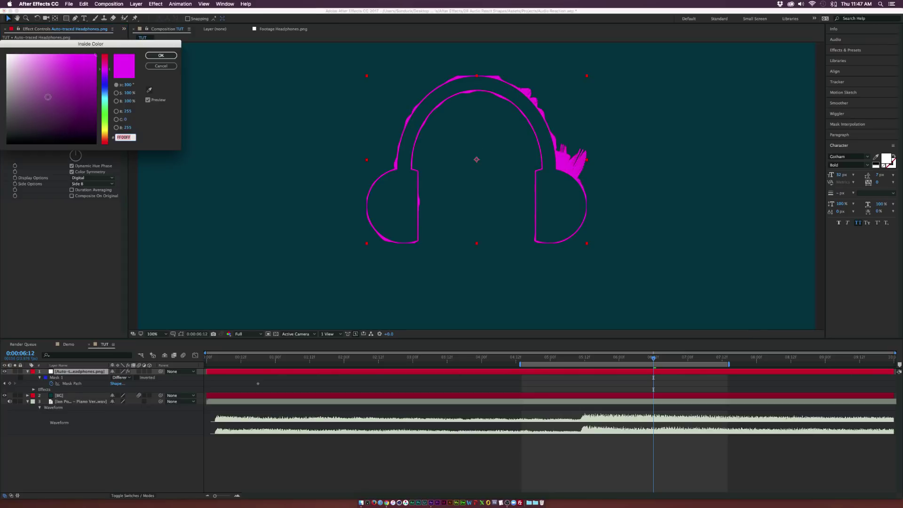
left_click_drag(7, 55, 82, 55)
left_click(160, 55)
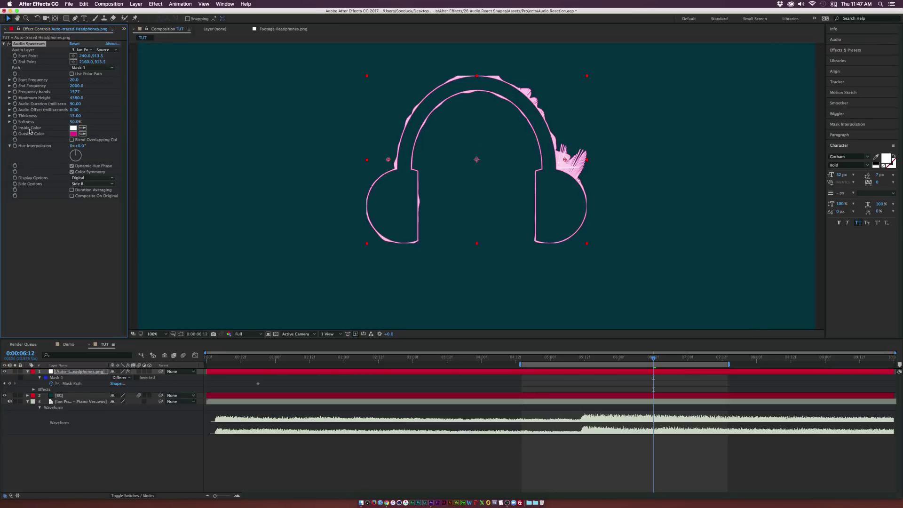
left_click(73, 134)
left_click_drag(80, 60, 6, 54)
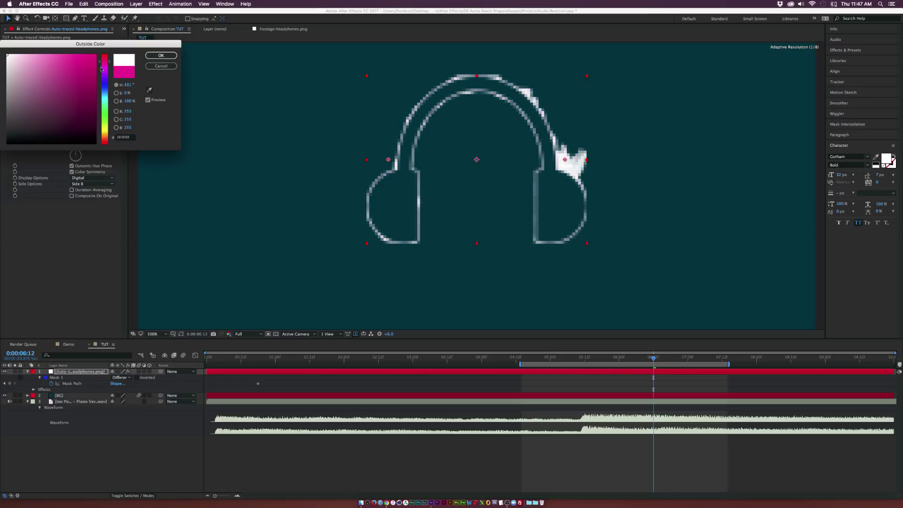
left_click(158, 57)
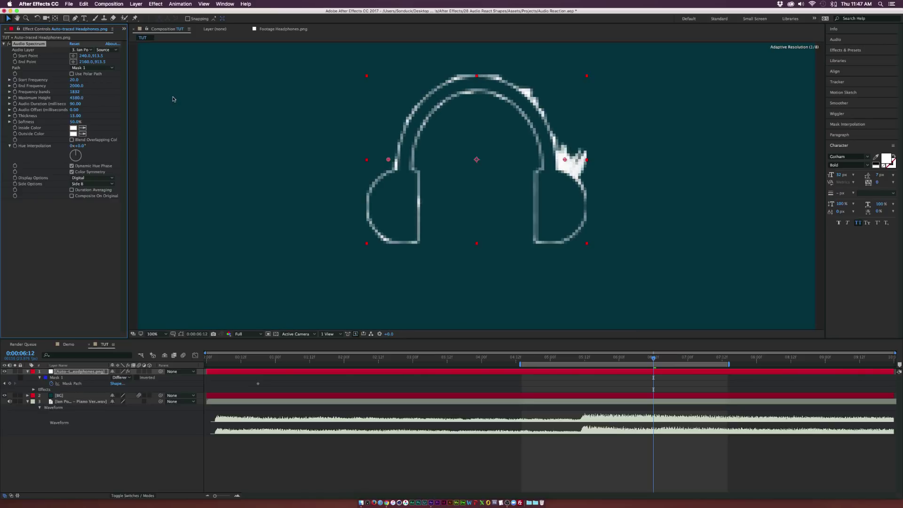
- Try the Digital, Analog lines and Analog dots display options, leaving it on Digital
left_click(92, 178)
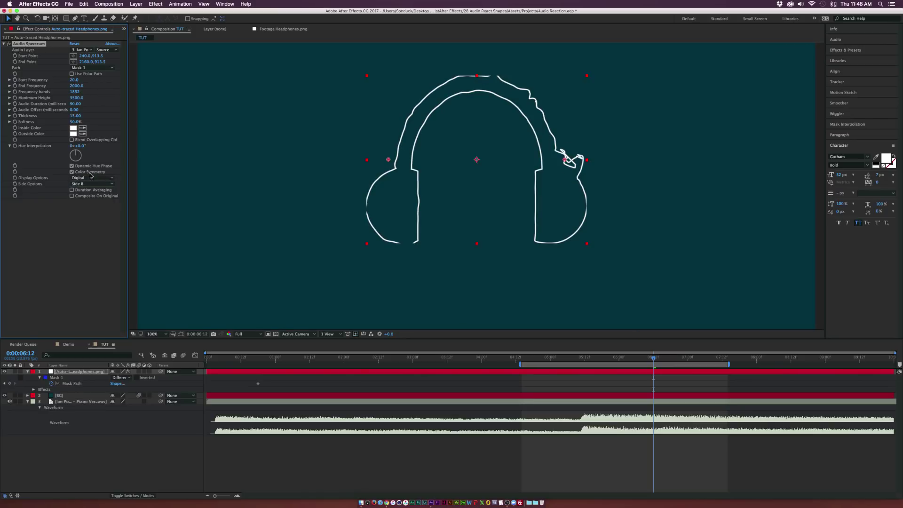
left_click(85, 184)
left_click(90, 178)
left_click(90, 191)
left_click(92, 179)
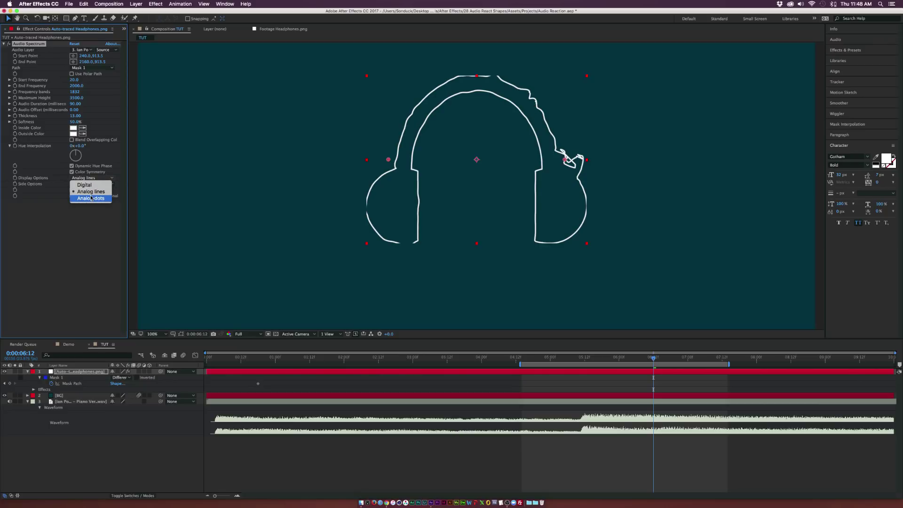
left_click(91, 197)
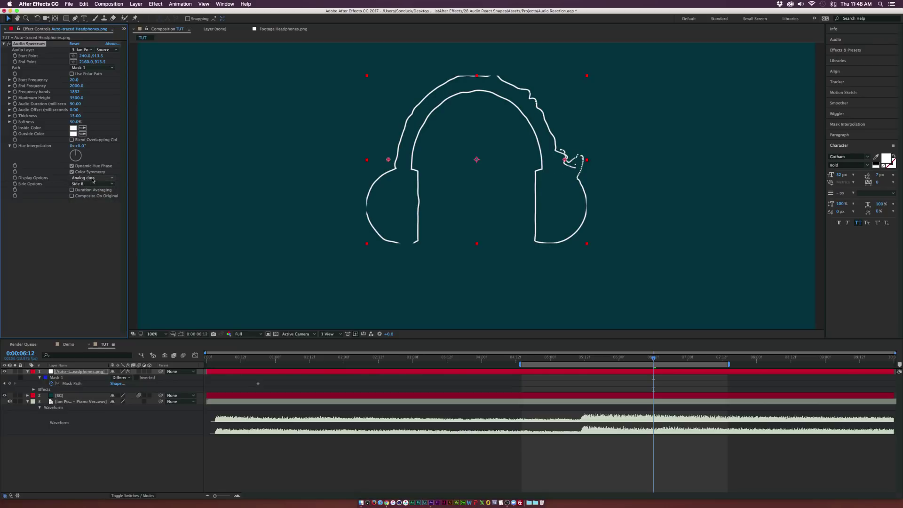
left_click(93, 179)
left_click(99, 186)
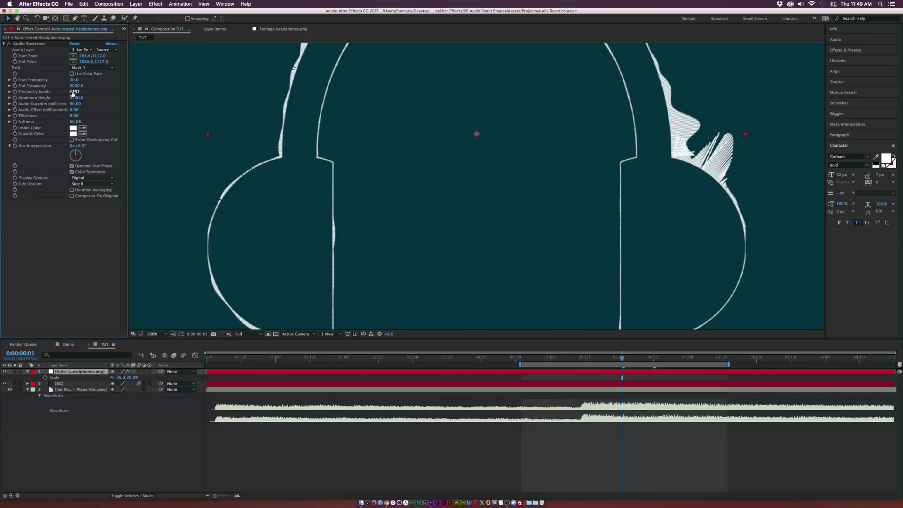
- Set Frequency bands to 4000 and fit the whole composition in the viewer
left_click(74, 92)
type("4000")
key("Return")
key("comma")
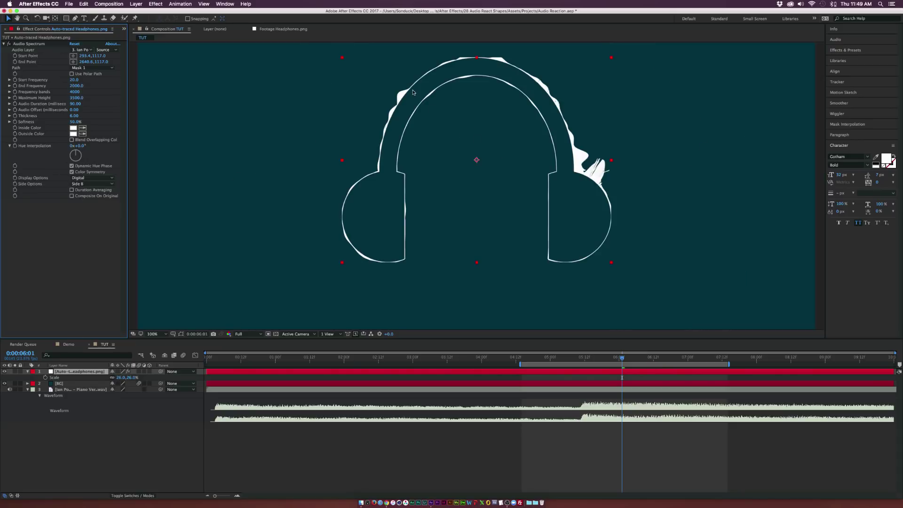
left_click(163, 334)
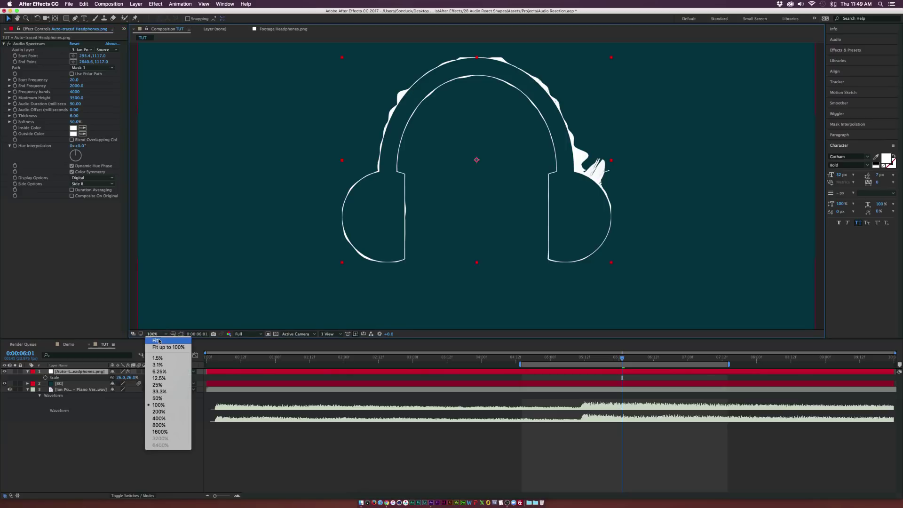
left_click(160, 341)
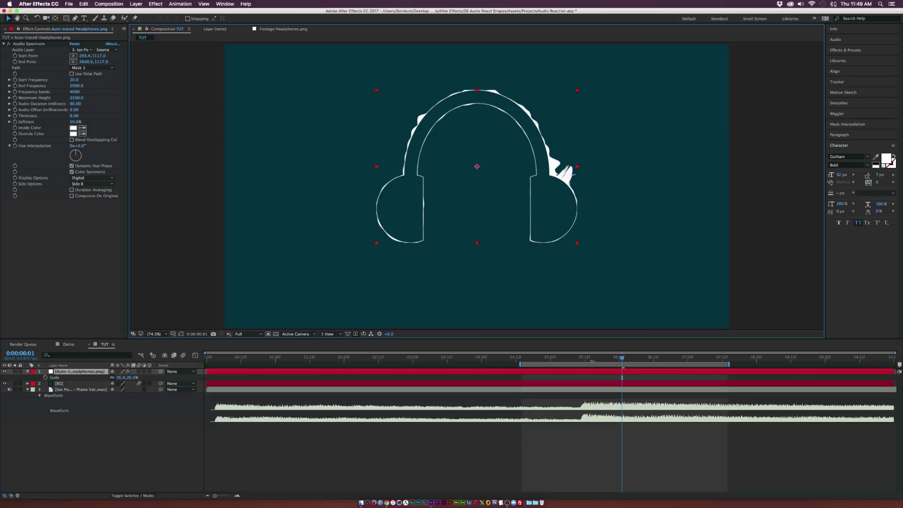
- Preview the denser spectrum, then collapse and deselect the headphones layer
key("space")
key("space")
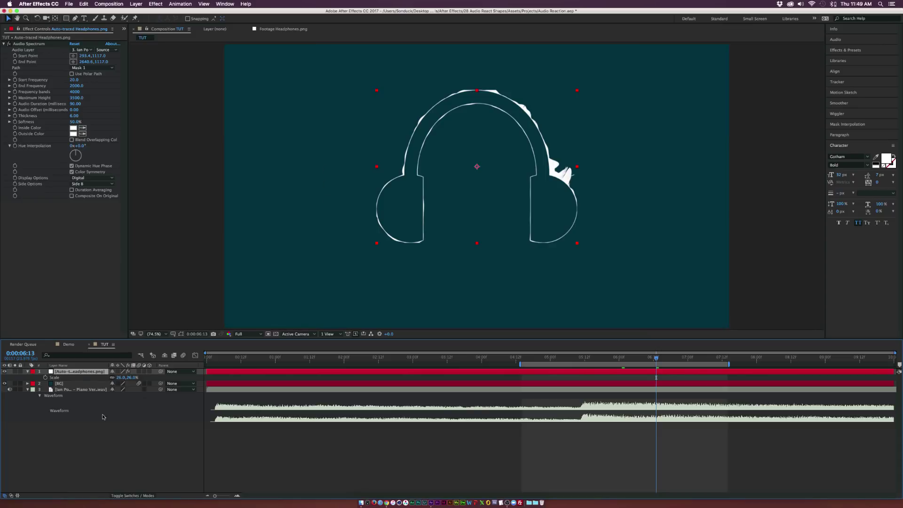
left_click(27, 371)
left_click(115, 442)
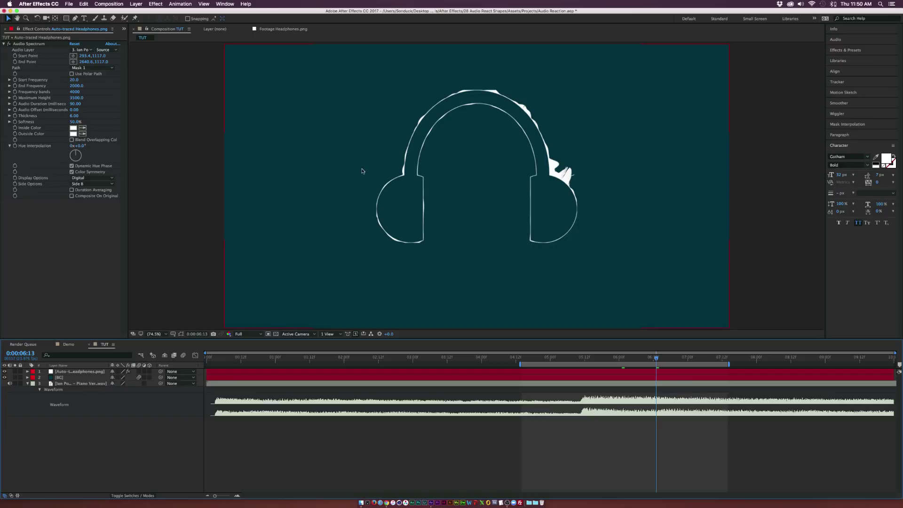
- Draw a long rectangle below the headphones with no fill and a solid stroke
left_click_drag(66, 18, 84, 19)
left_click_drag(271, 261, 674, 267)
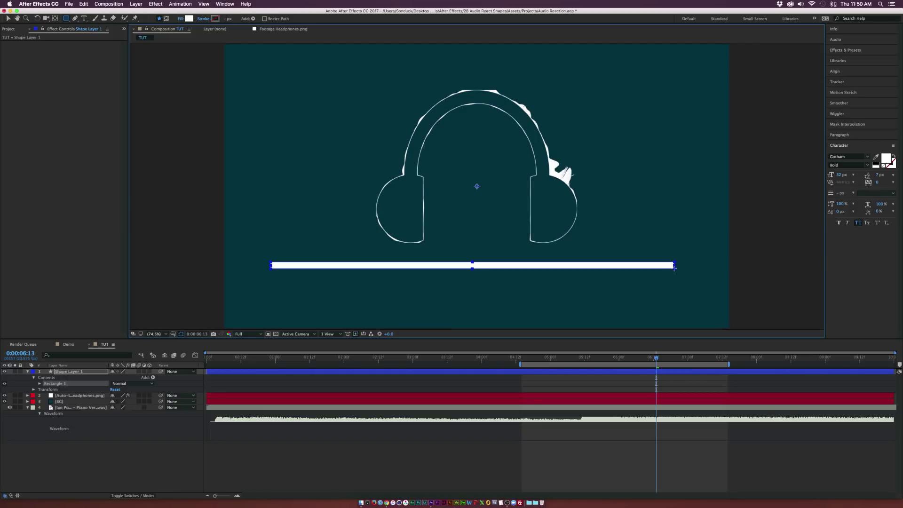
left_click(181, 20)
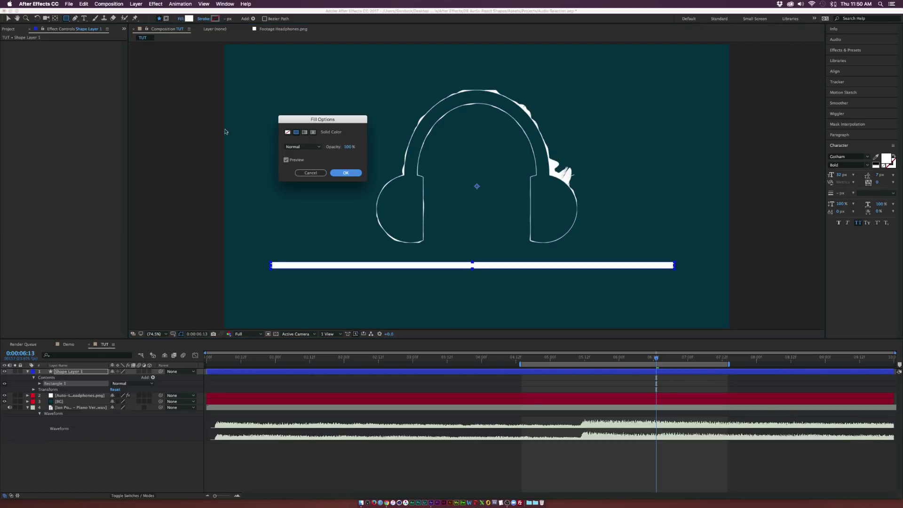
left_click(288, 132)
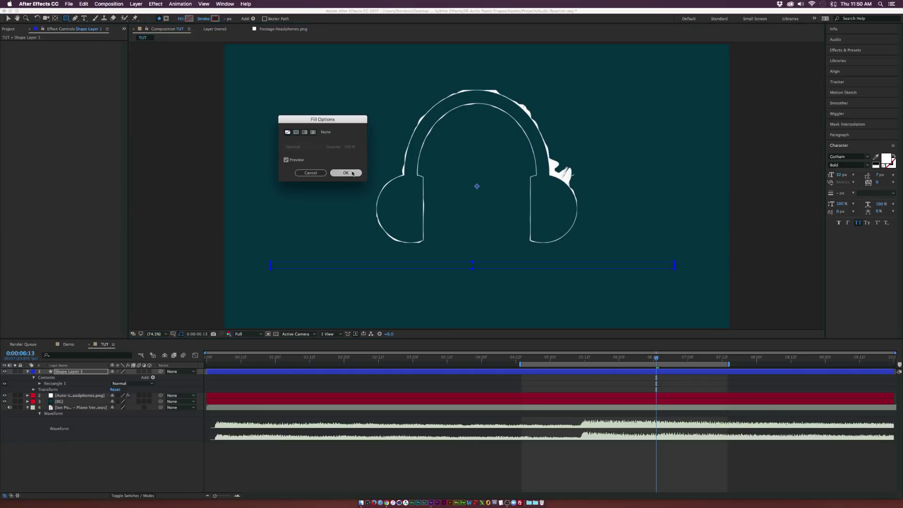
left_click(346, 172)
left_click(203, 19)
left_click(296, 132)
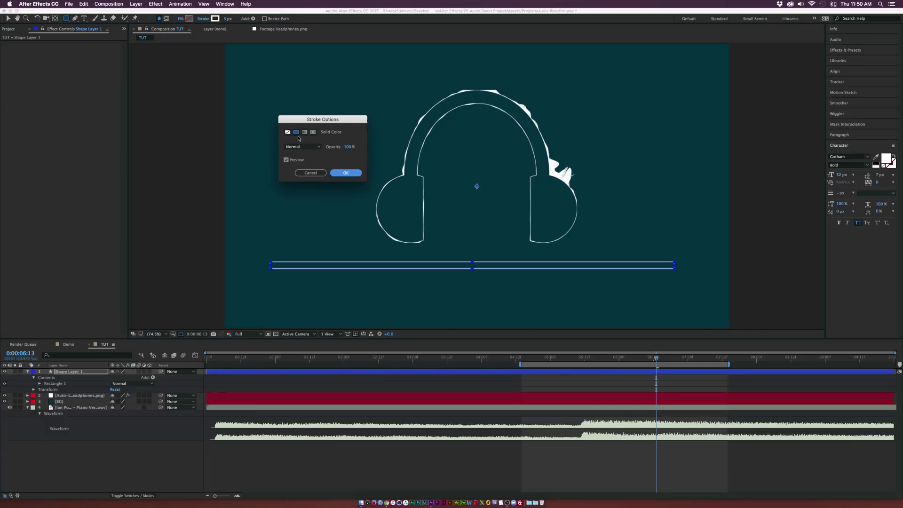
left_click(345, 172)
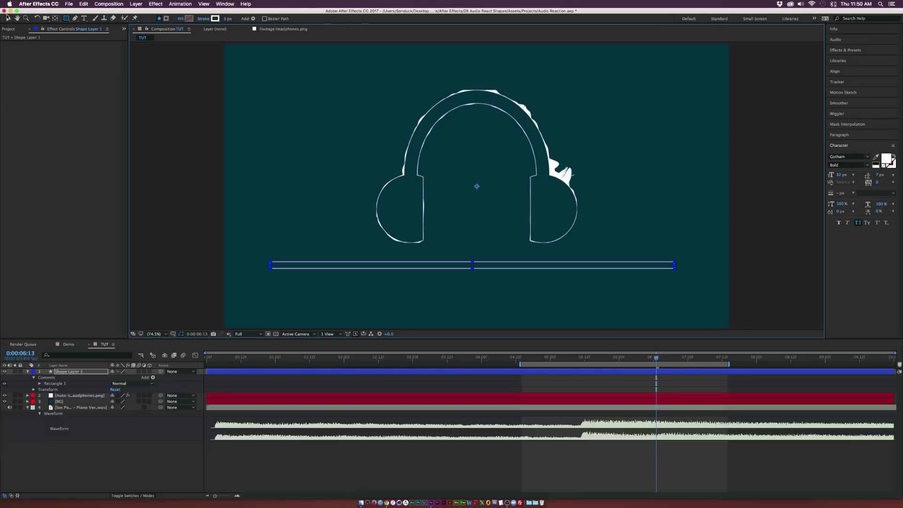
- Resize the bar outline to be slightly taller and narrower
left_click(8, 18)
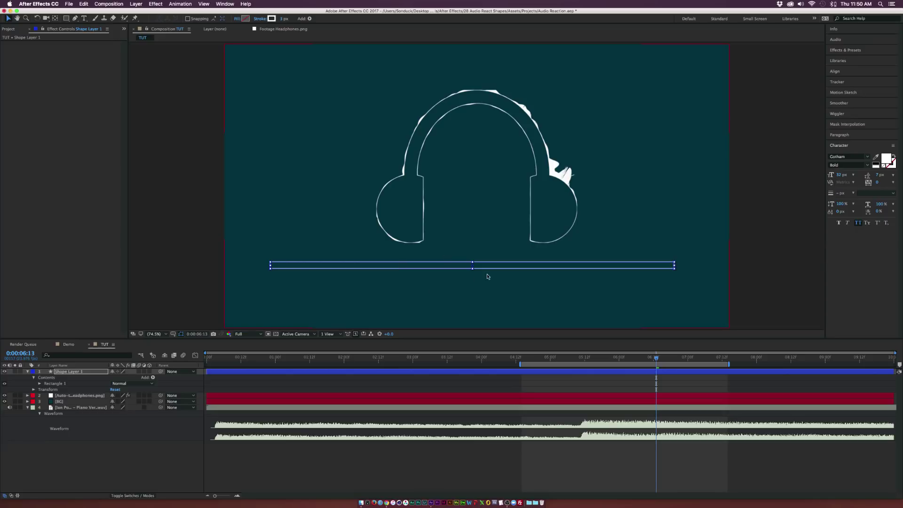
left_click_drag(473, 269, 473, 272)
left_click_drag(672, 267, 641, 268)
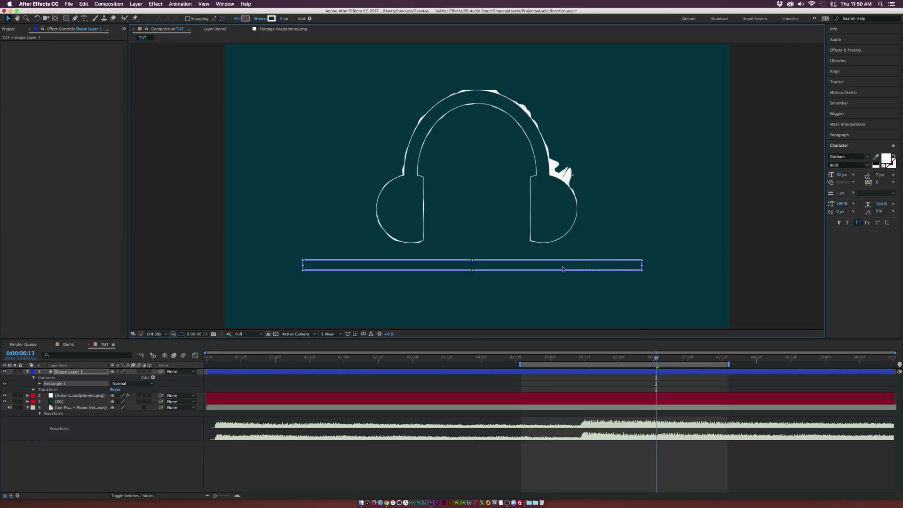
- Centre the bar horizontally in the composition and zoom in on its left end
left_click(855, 72)
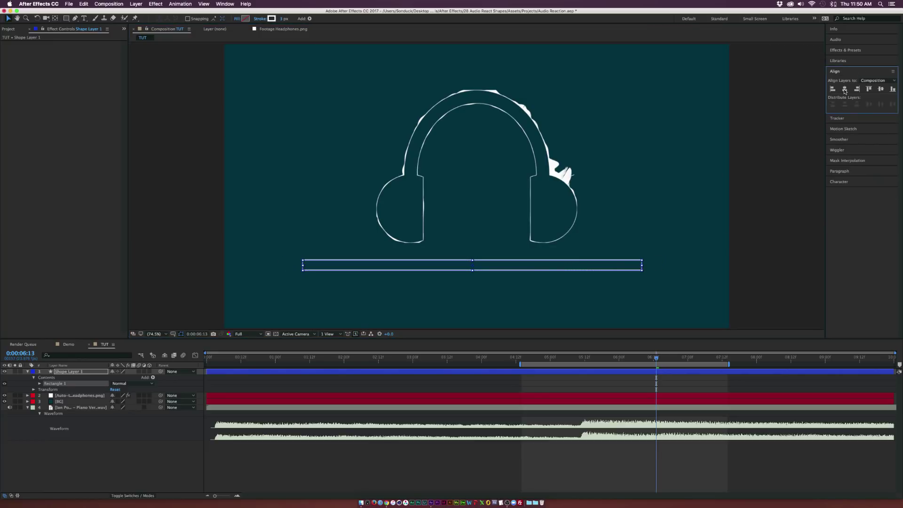
left_click(845, 89)
key("h")
key("period")
left_click_drag(277, 287, 317, 163)
scroll(317, 163, "up", 5)
left_click_drag(446, 237, 177, 241)
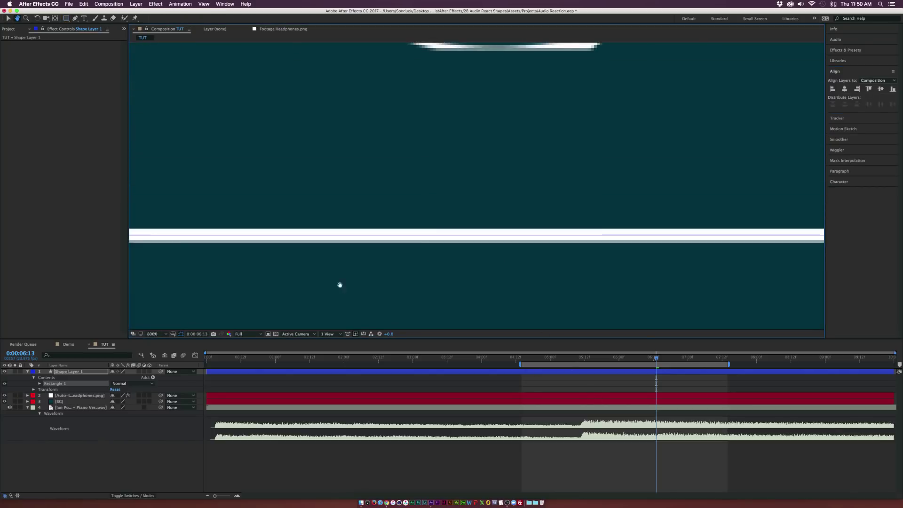
scroll(404, 151, "down", 4)
scroll(586, 97, "left", 5)
scroll(476, 153, "right", 4)
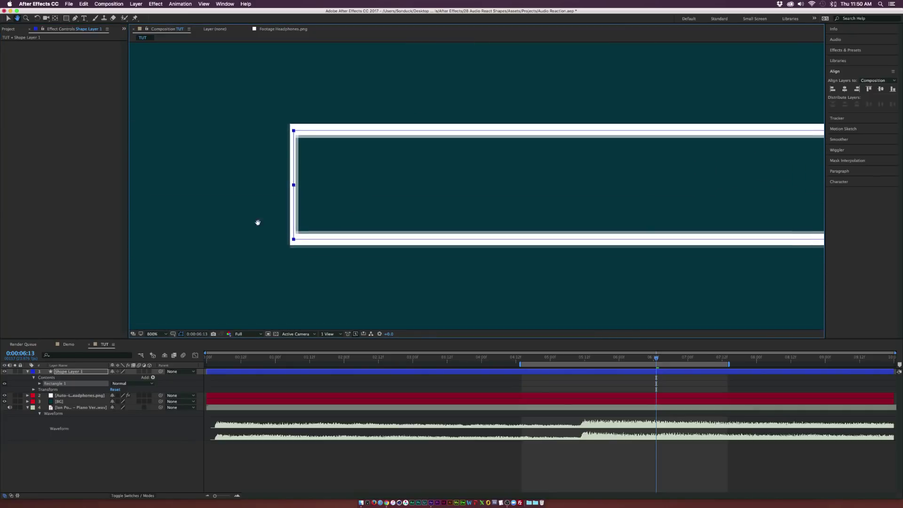
- Draw Rectangle 2 inside the bar's left end with no stroke and a solid white fill
key("q")
left_click_drag(304, 144, 522, 223)
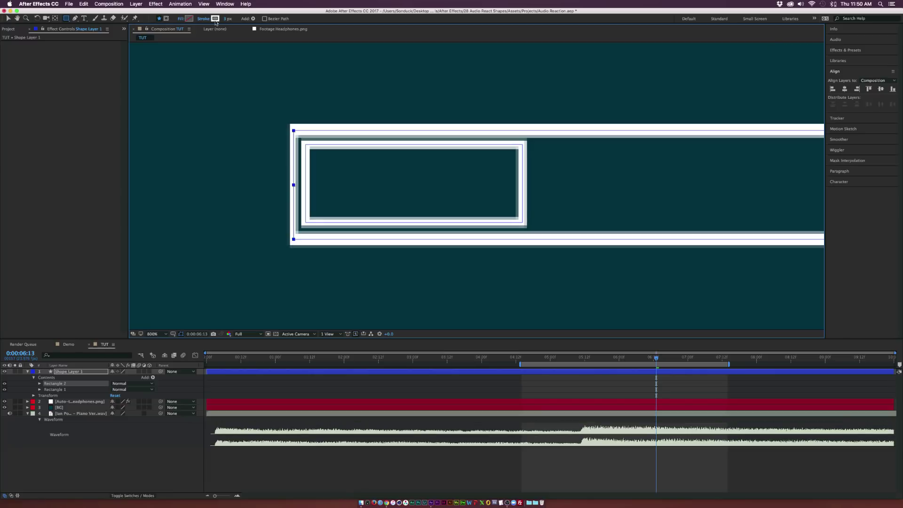
left_click(203, 19)
left_click(288, 132)
left_click(317, 157)
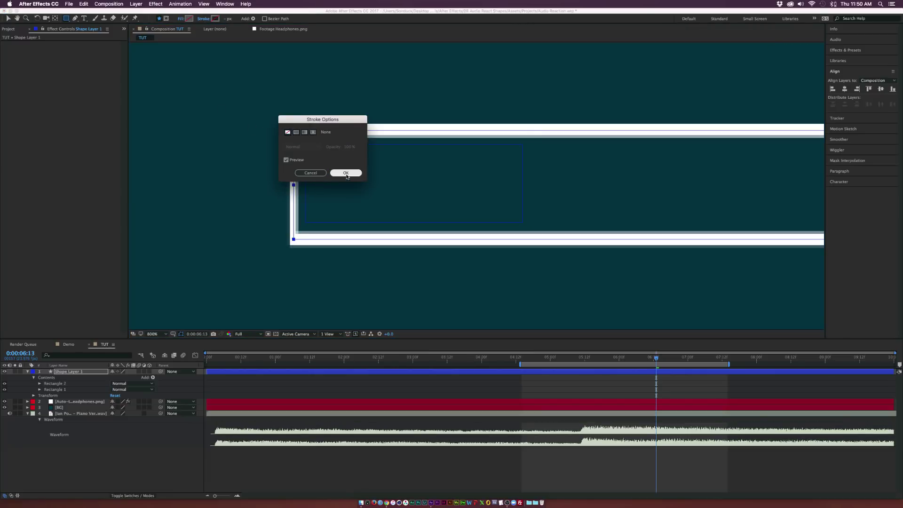
left_click(344, 173)
left_click(180, 18)
left_click(296, 132)
left_click(346, 173)
key("v")
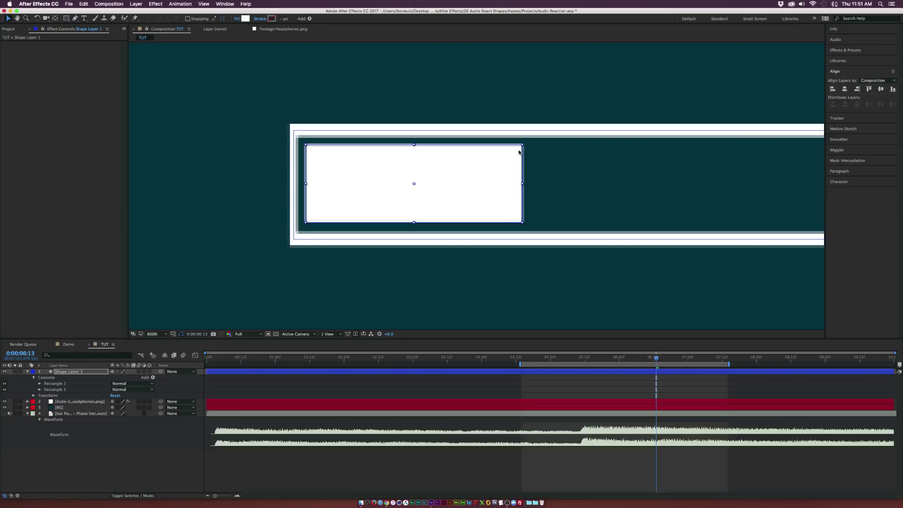
- Convert Rectangle 2's Rectangle Path 1 into an editable Bezier path
left_click(40, 383)
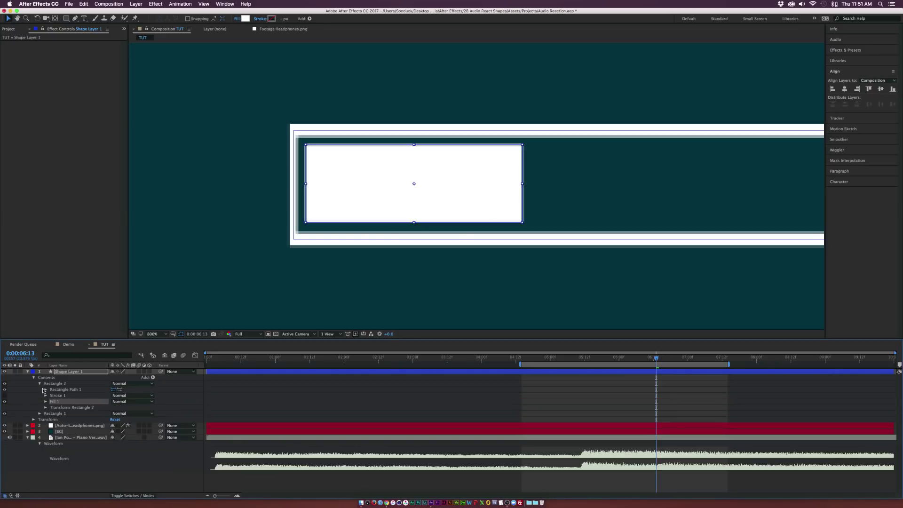
left_click(45, 389)
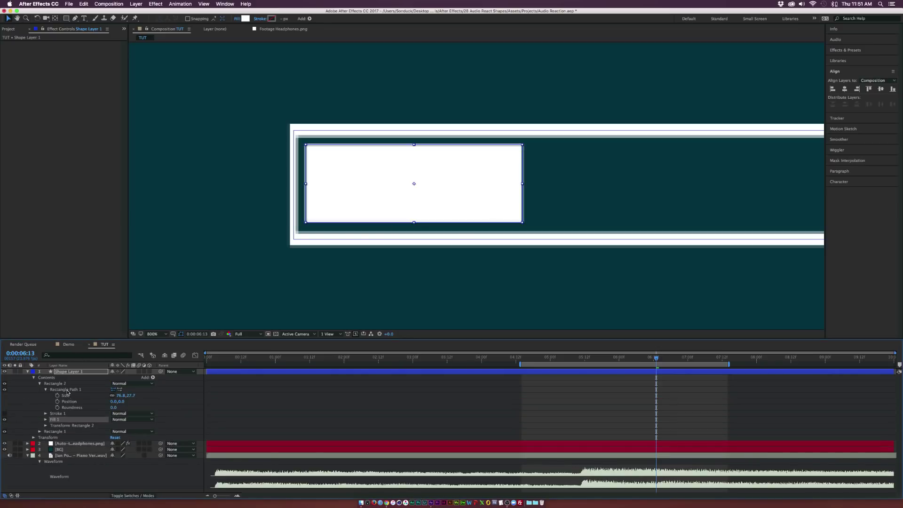
left_click(67, 391)
right_click(69, 392)
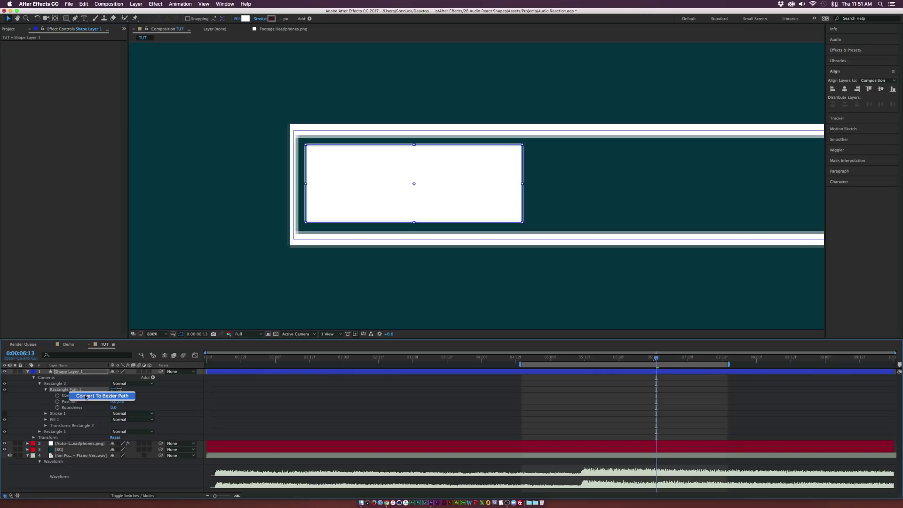
left_click(98, 397)
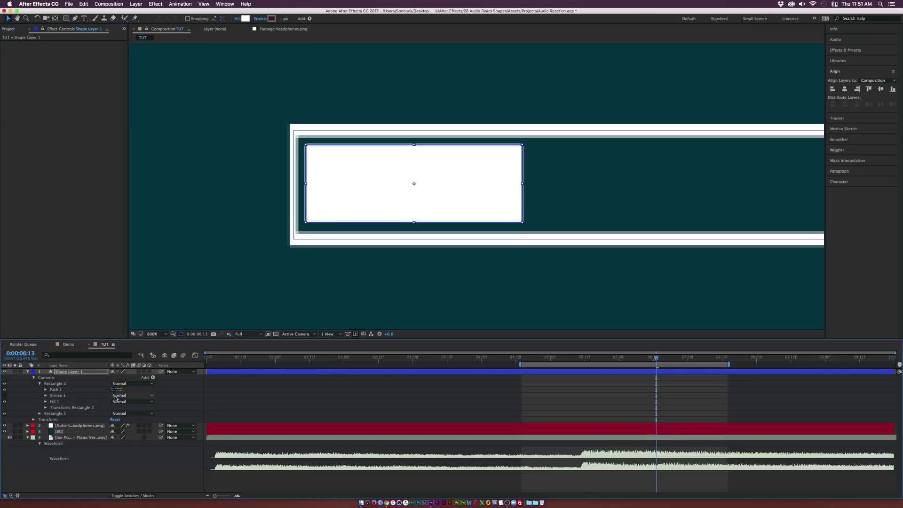
- Drag the rectangle's right-side vertices left and lower its bottom-left corner slightly
left_click(45, 389)
left_click(78, 396)
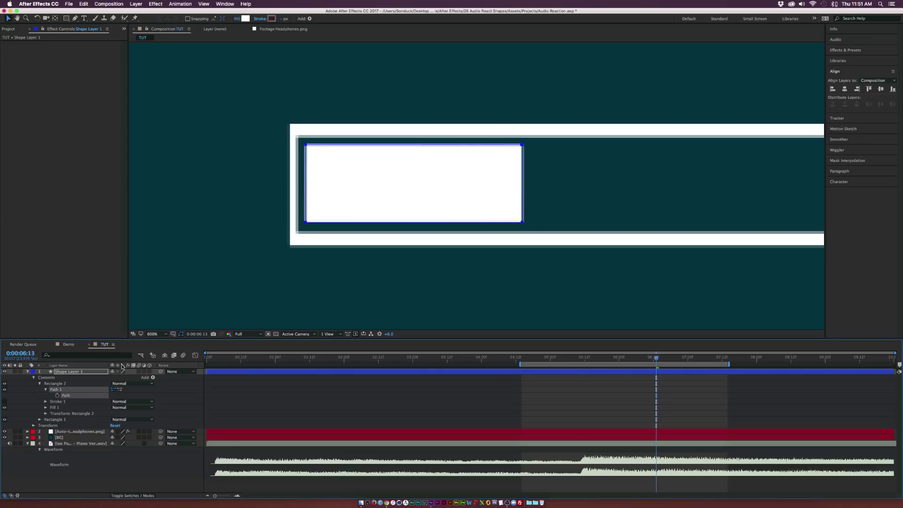
left_click(522, 144)
left_click_drag(508, 224, 461, 224)
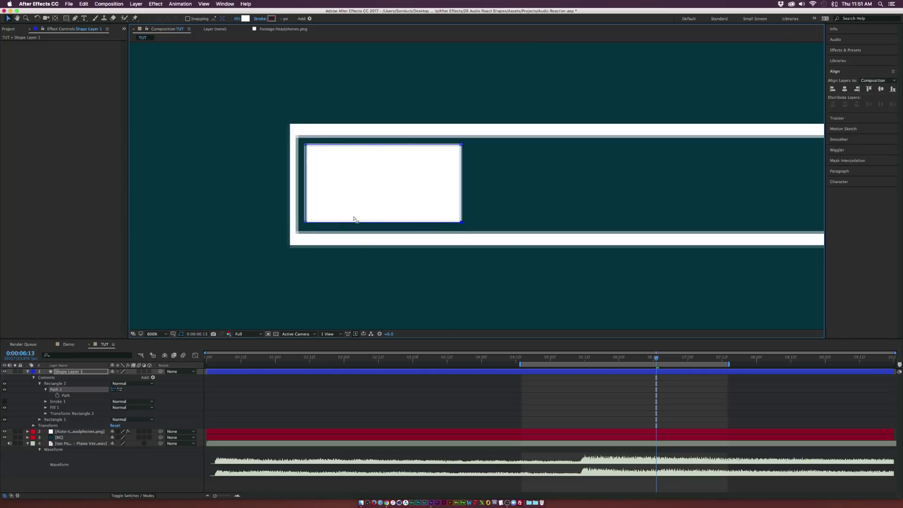
left_click_drag(306, 221, 306, 227)
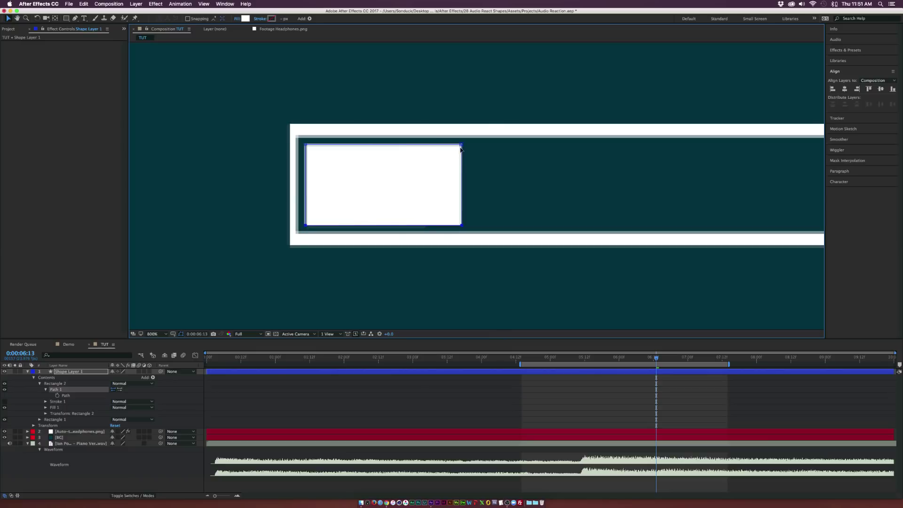
- Keyframe the fill's Path at 0:00, then stretch it to the bar's full width at the last frame
key("Home")
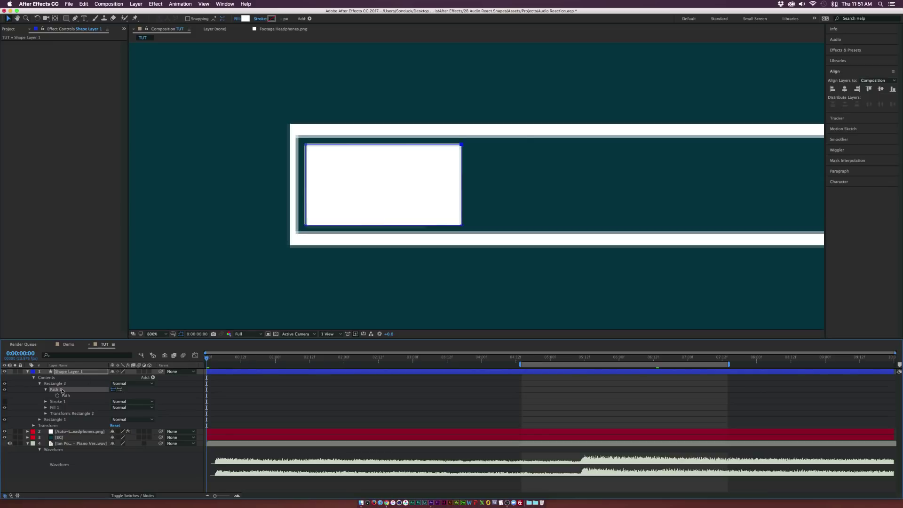
left_click(57, 396)
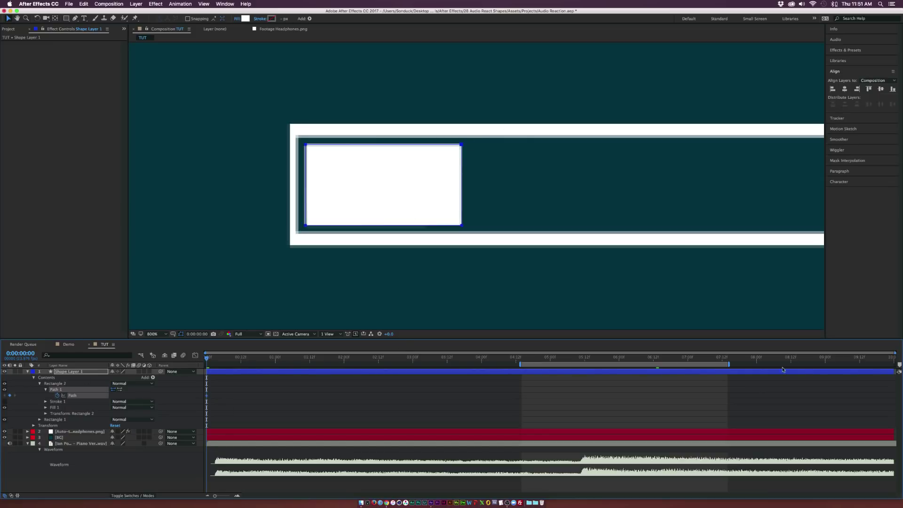
left_click(831, 361)
key("End")
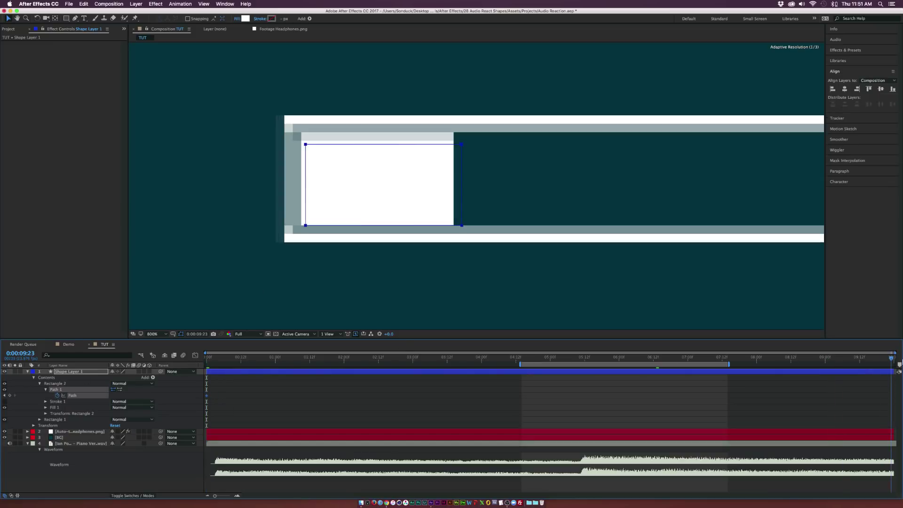
scroll(548, 187, "down", 4)
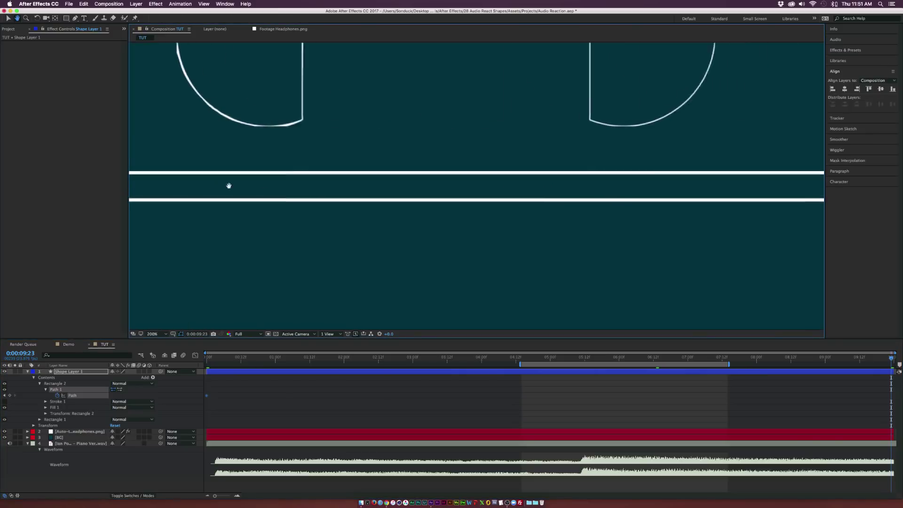
scroll(374, 187, "down", 3)
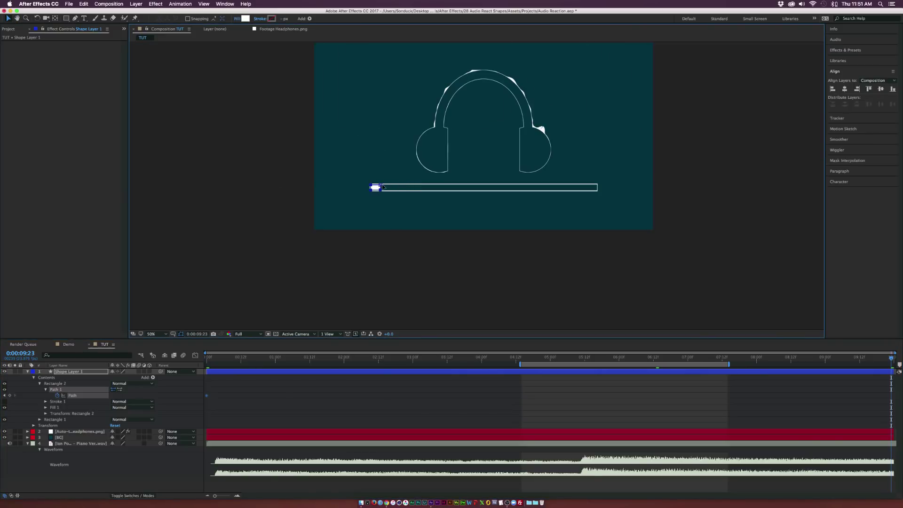
left_click(381, 189)
left_click_drag(381, 190, 600, 191)
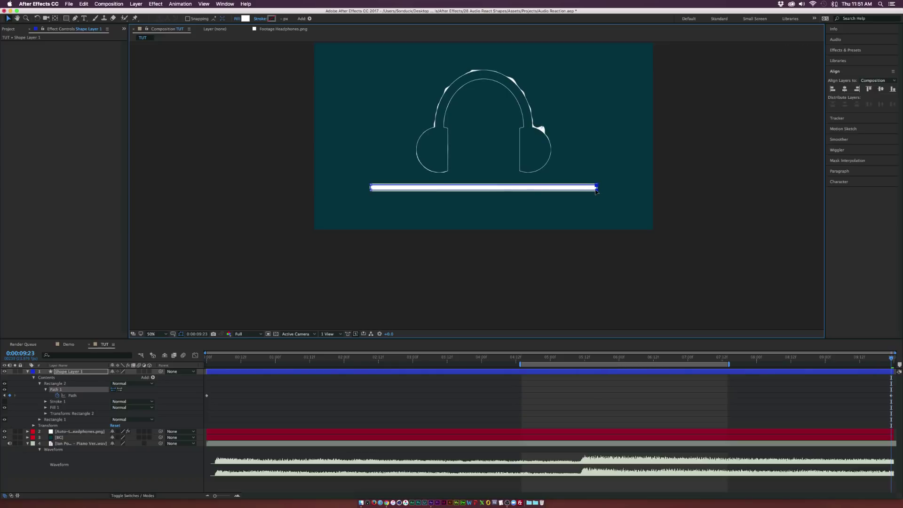
- Align the fill's top-right vertex with the bar's end and preview the growing progress bar
scroll(596, 191, "up", 6)
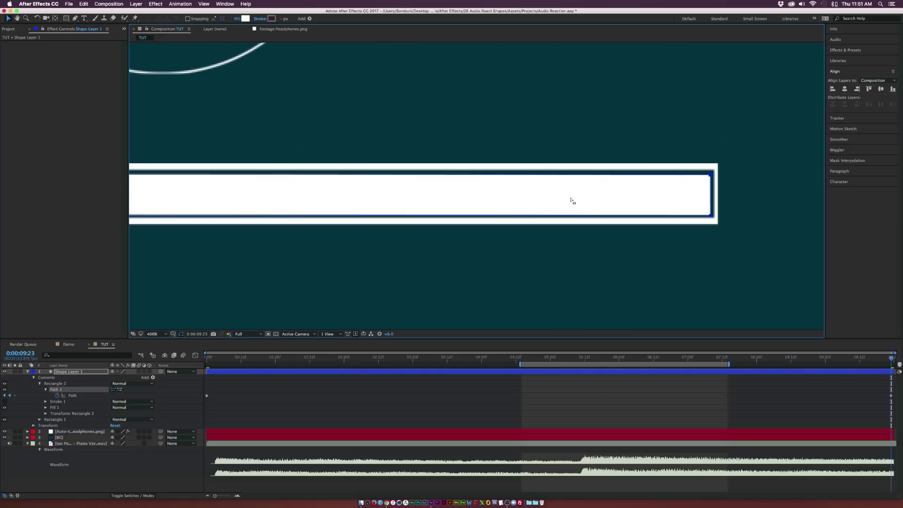
scroll(585, 197, "right", 3)
left_click(639, 175)
key("h")
left_click_drag(334, 201, 623, 218)
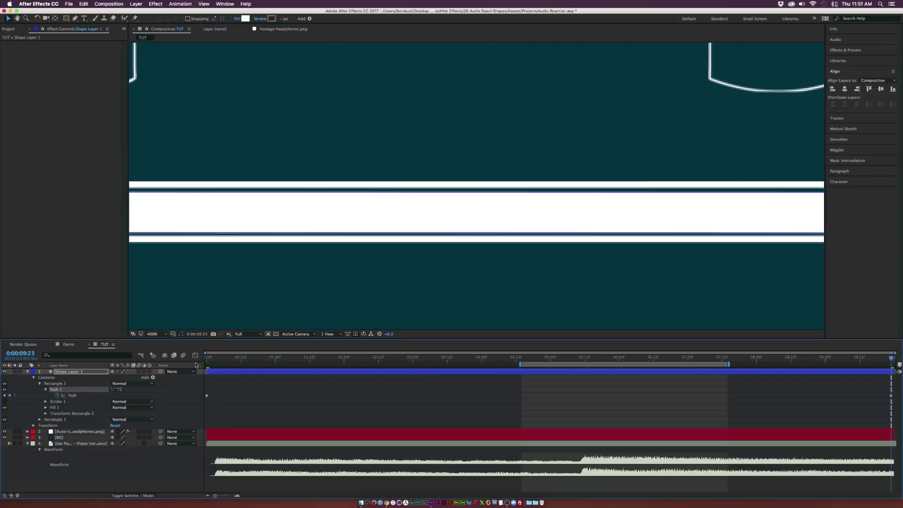
key("Home")
left_click_drag(142, 215, 544, 224)
left_click_drag(205, 221, 275, 213)
key("v")
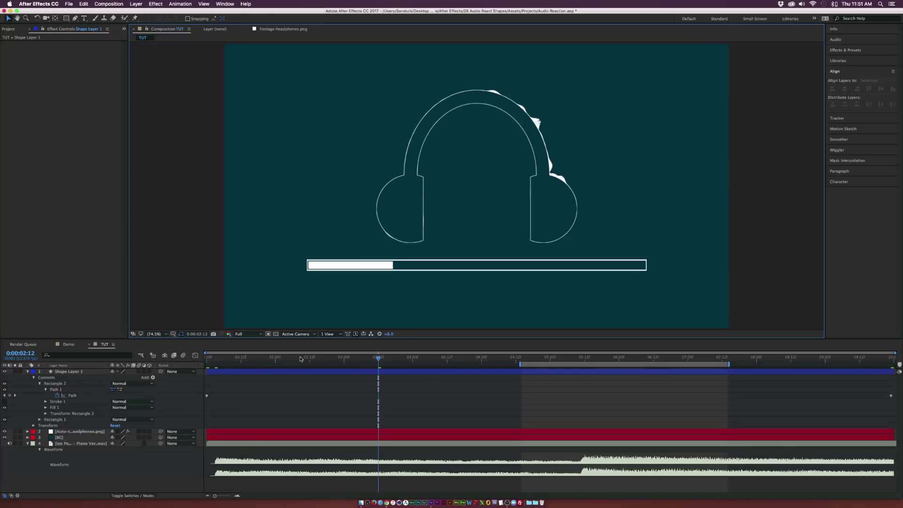
key("space")
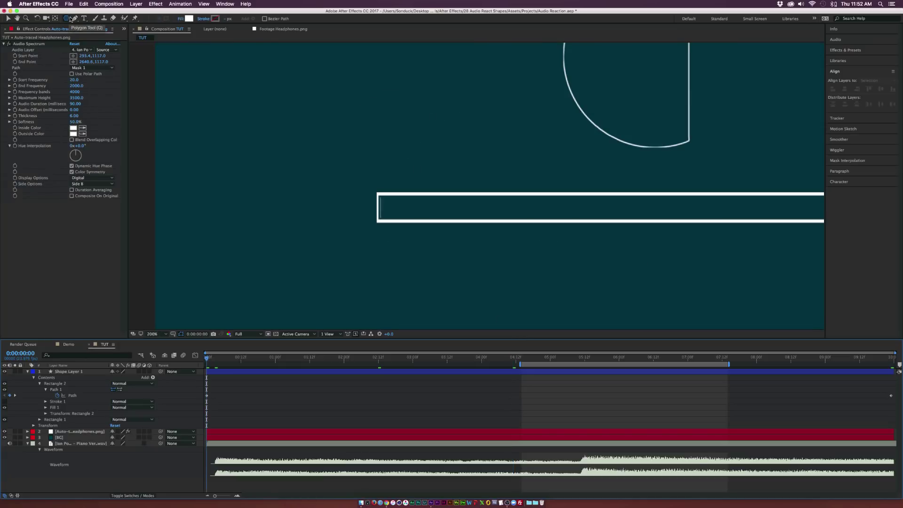
- Draw a polygon below the bar and set its Points to 3 to make a triangle
left_click(67, 20)
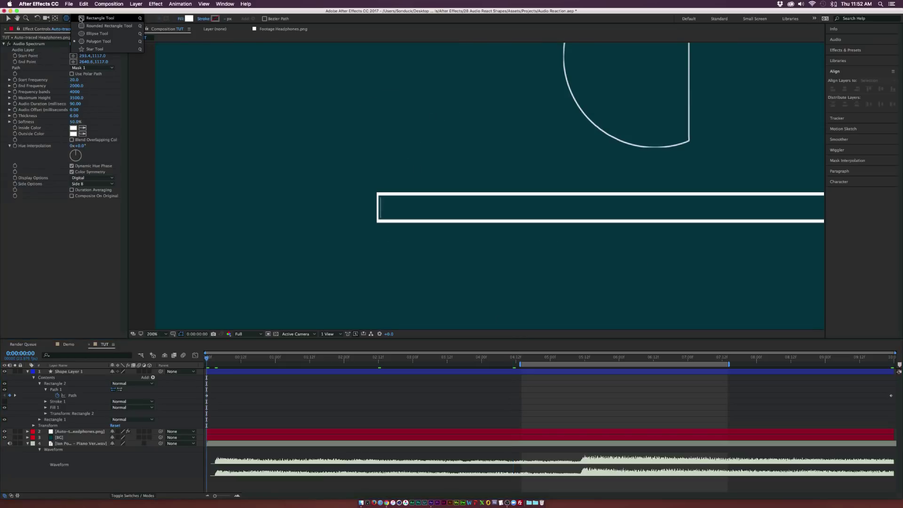
left_click(85, 42)
left_click_drag(387, 249, 386, 232)
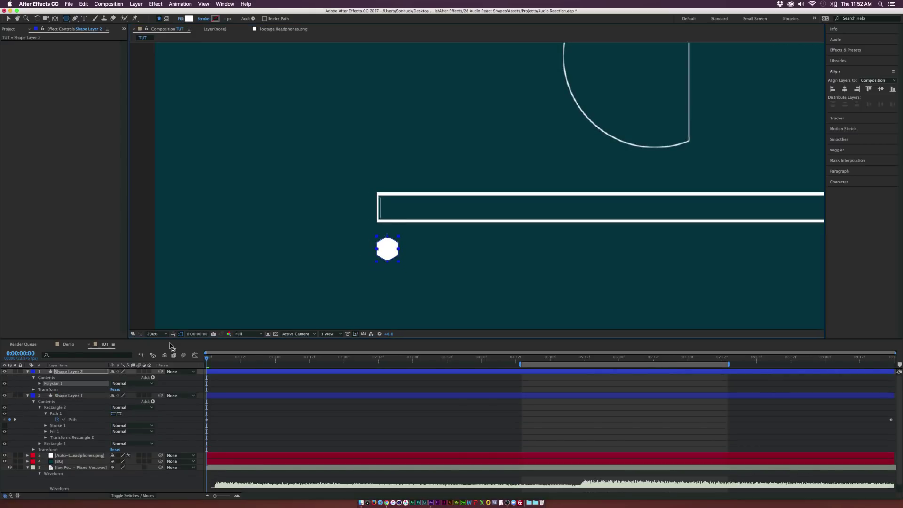
left_click(40, 384)
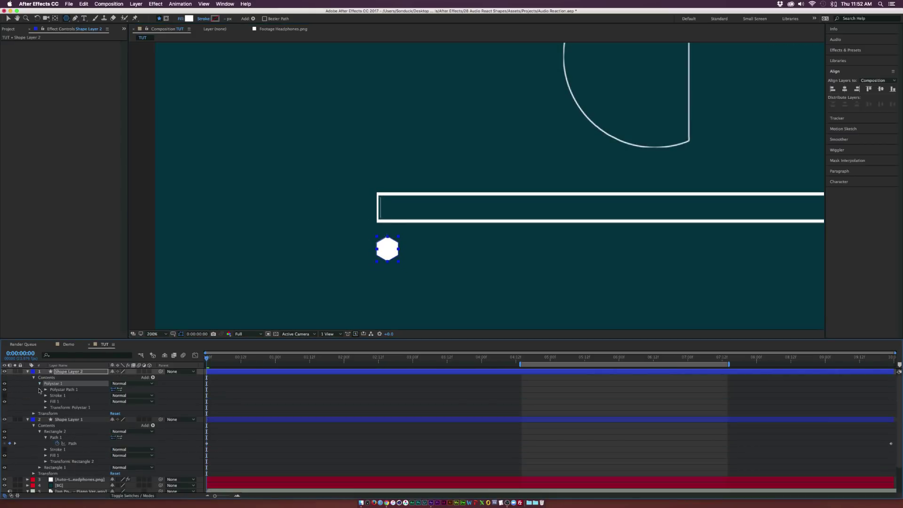
left_click(45, 390)
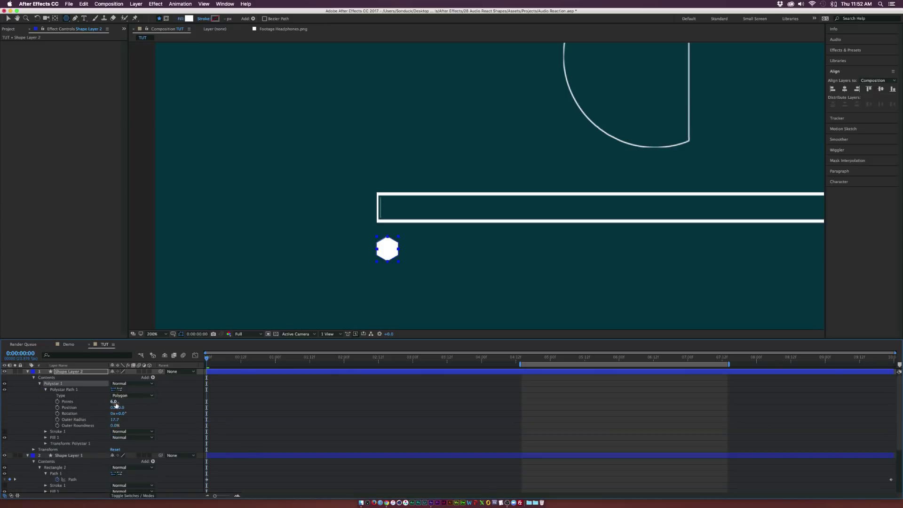
left_click(114, 401)
type("3")
key("Return")
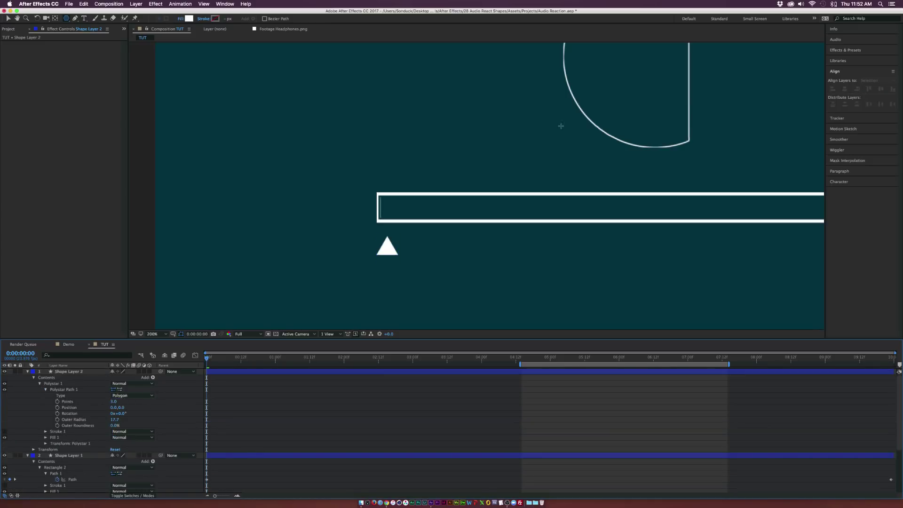
- Scale the triangle to 85% and move it just below the bar's left end
left_click(88, 372)
key("s")
left_click(121, 378)
type("85.0,94.0")
key("Return")
left_click_drag(117, 378, 461, 218)
key("v")
left_click_drag(515, 179, 379, 234)
key("comma")
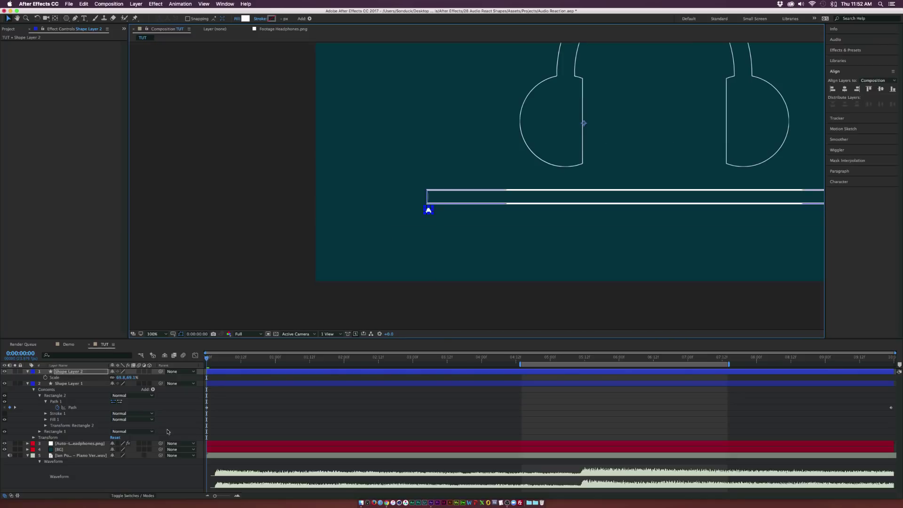
- Add '0:00' text in Light weight and place it just below the triangle
key("period")
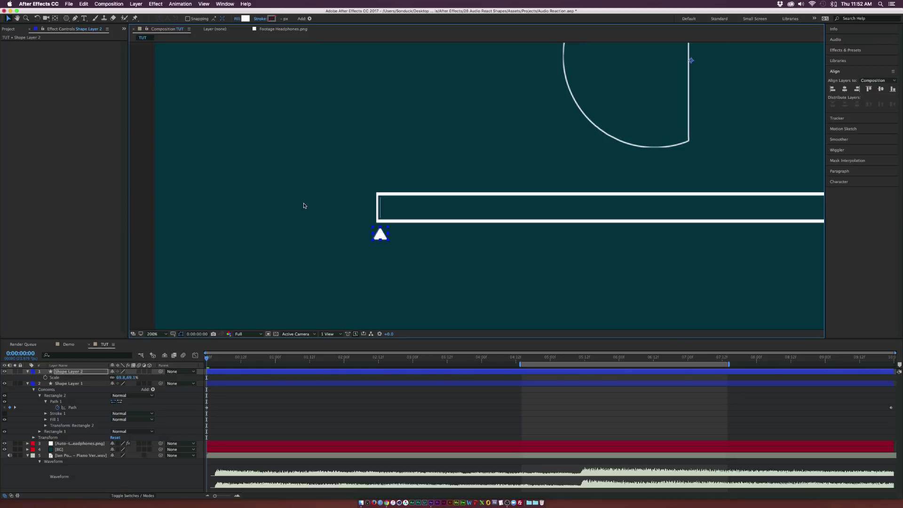
left_click(83, 18)
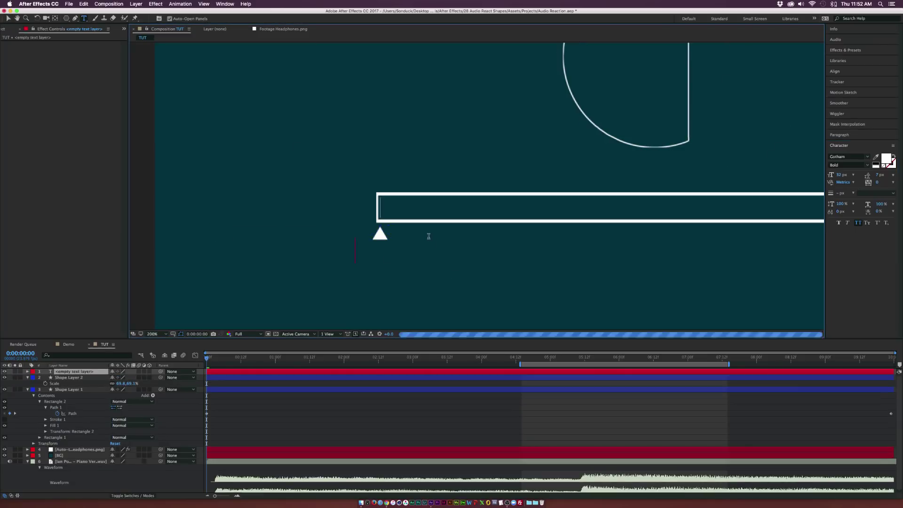
type("0:00")
key("super+a")
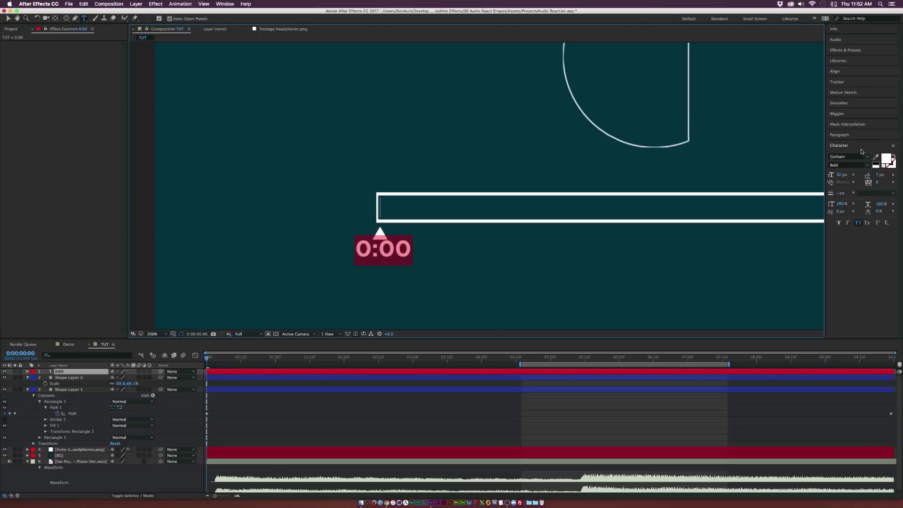
left_click(867, 164)
left_click(840, 198)
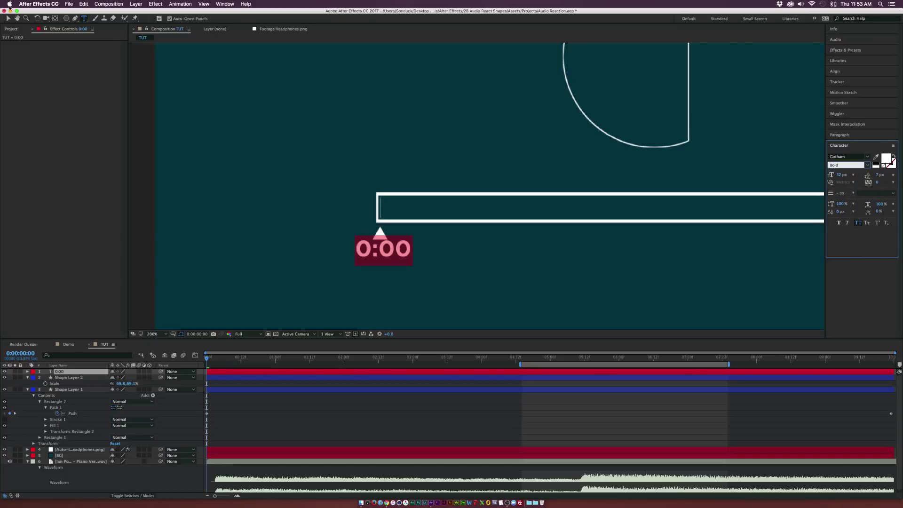
key("Escape")
key("v")
left_click_drag(384, 257, 384, 260)
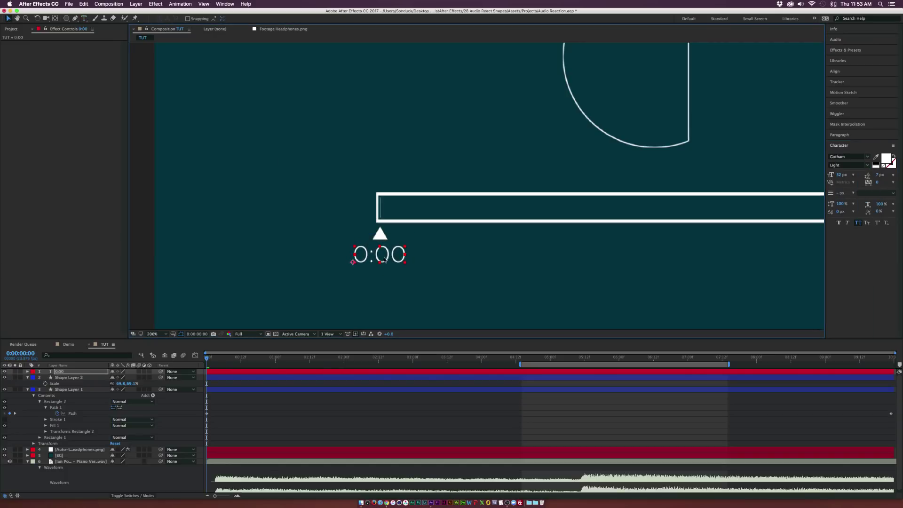
- Switch to the Demo composition and expand its 0:00 layer
left_click(72, 347)
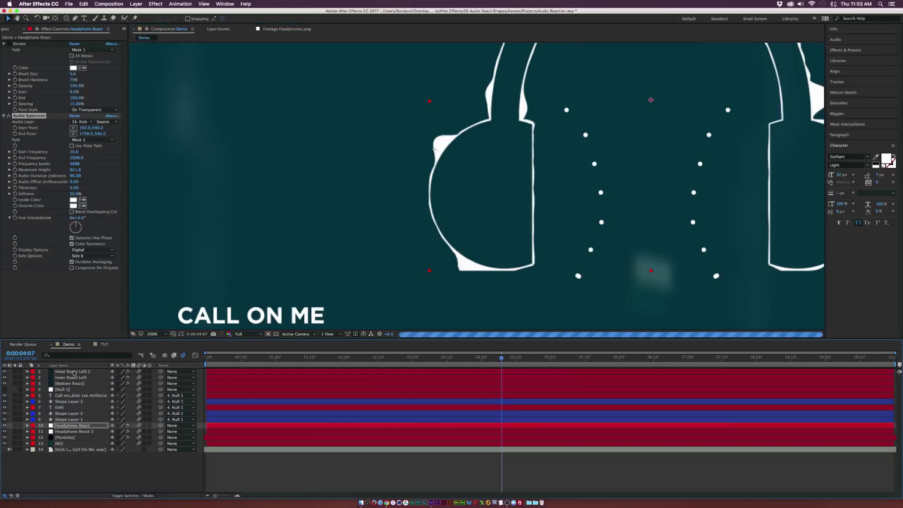
left_click(49, 408)
left_click(27, 408)
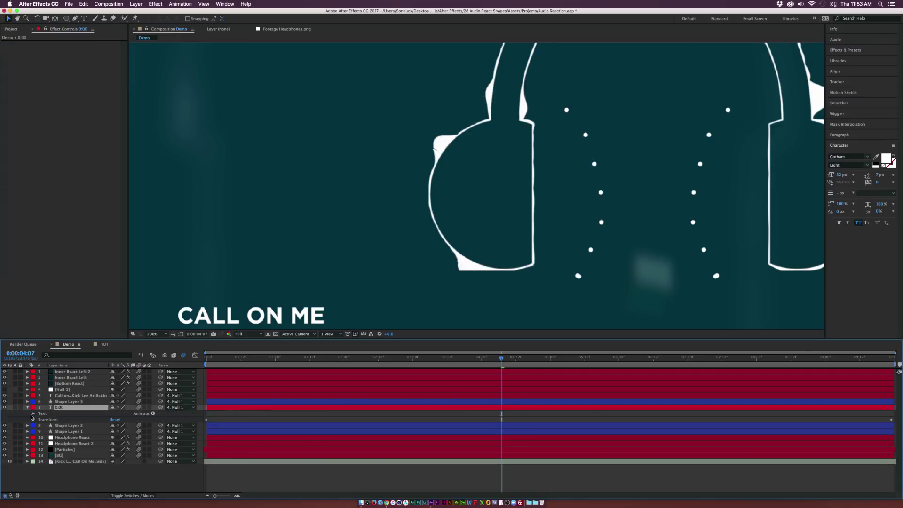
- Add the pasted clock expression to the timer text's Source Text property
key("p")
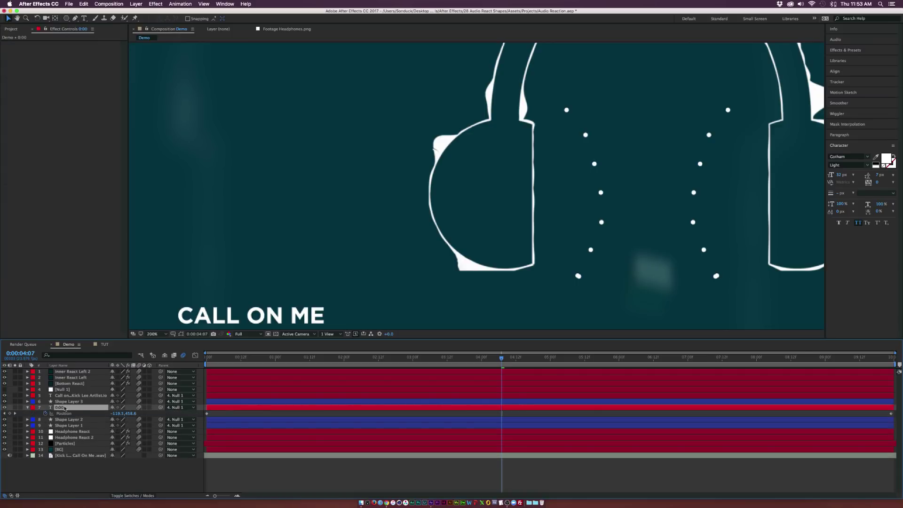
left_click(28, 409)
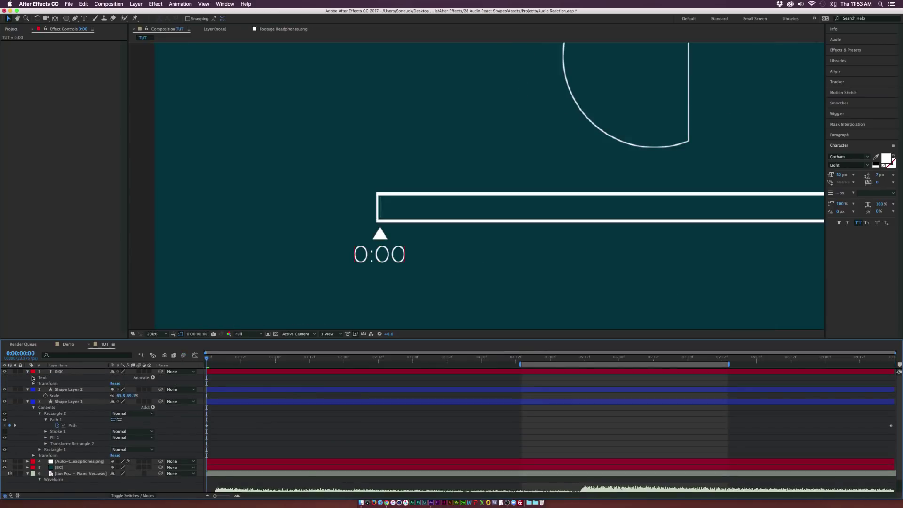
left_click(33, 377)
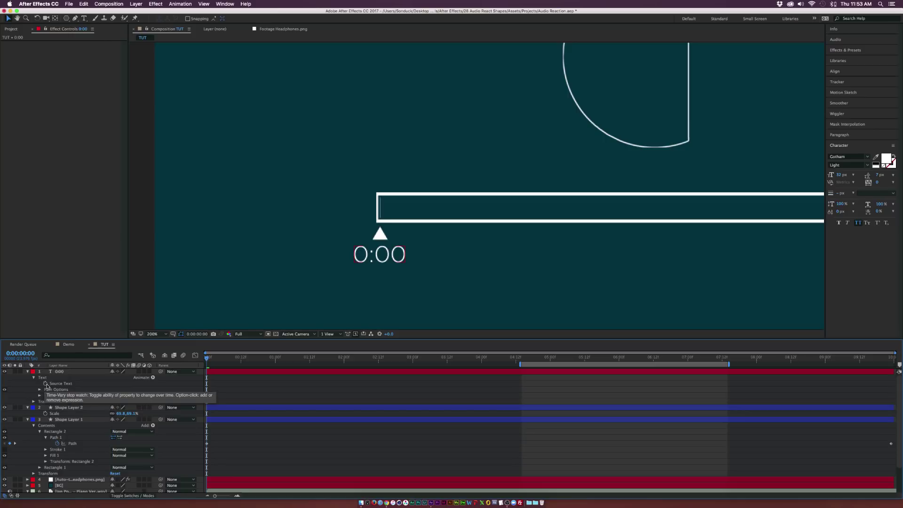
left_click(45, 384, "alt")
key("super+v")
left_click(239, 402)
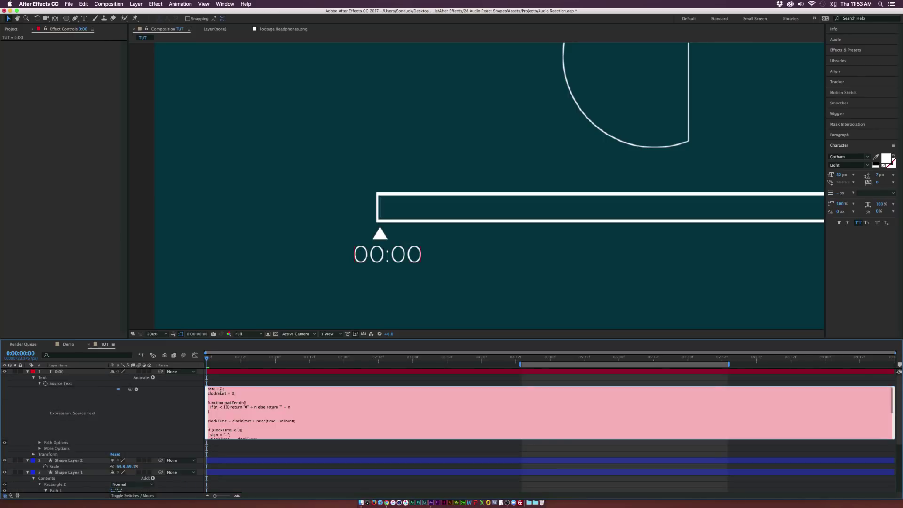
scroll(239, 407, "down", 5)
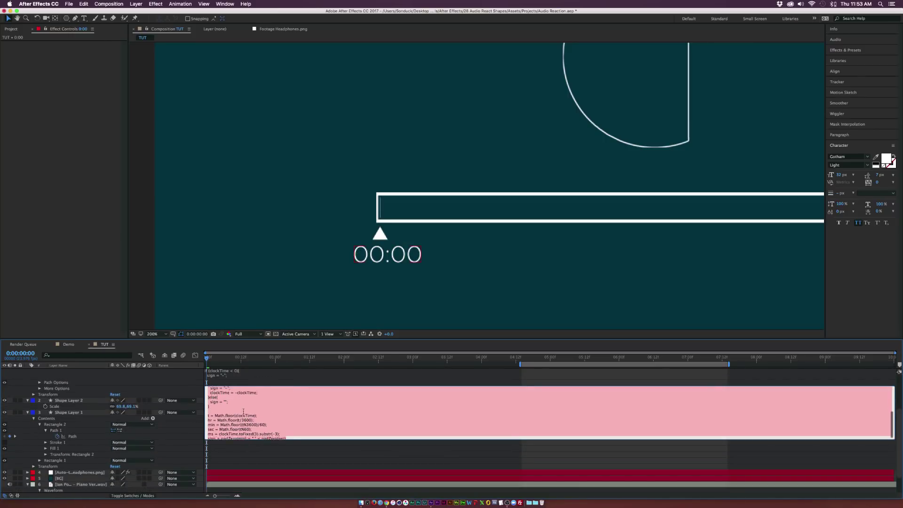
scroll(243, 412, "up", 5)
scroll(245, 403, "down", 4)
scroll(244, 405, "down", 5)
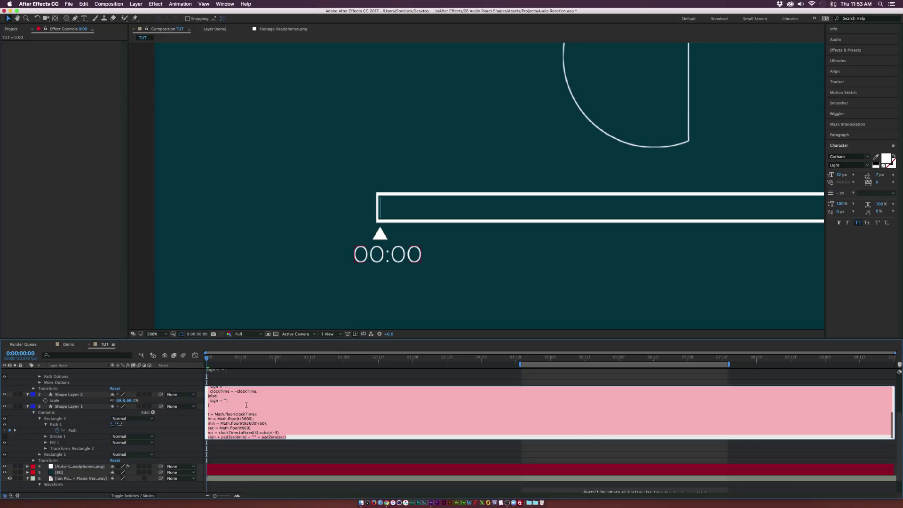
scroll(241, 412, "up", 5)
left_click(238, 379)
- Preview the timer counting at 2 and 4 seconds, then set viewer magnification to Fit
key("space")
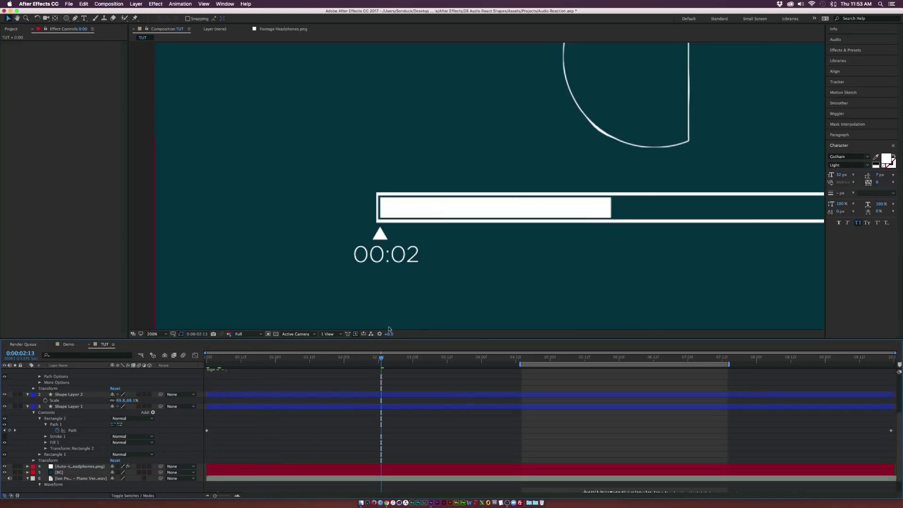
left_click(344, 358)
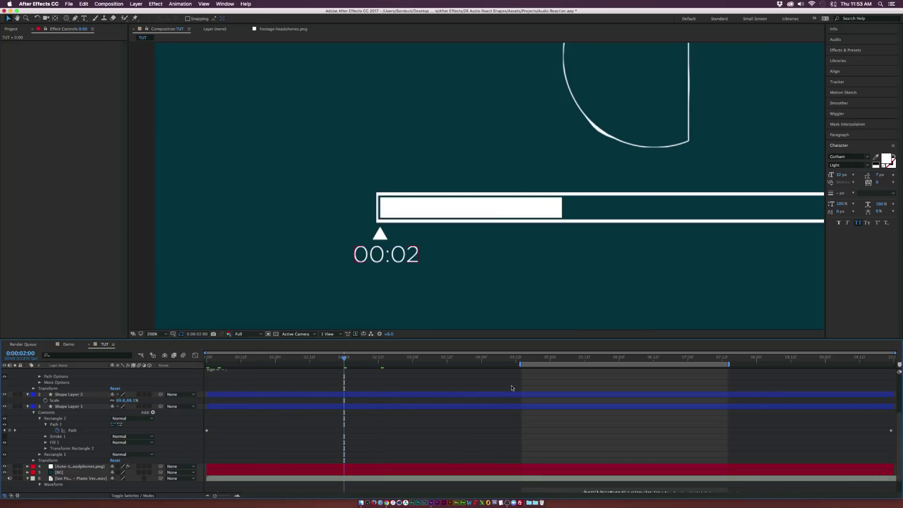
left_click(482, 361)
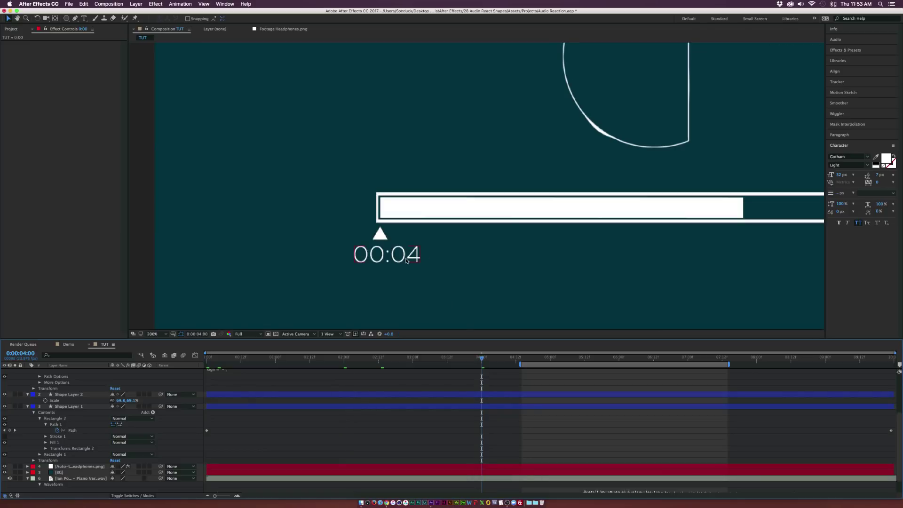
left_click(153, 334)
left_click(155, 341)
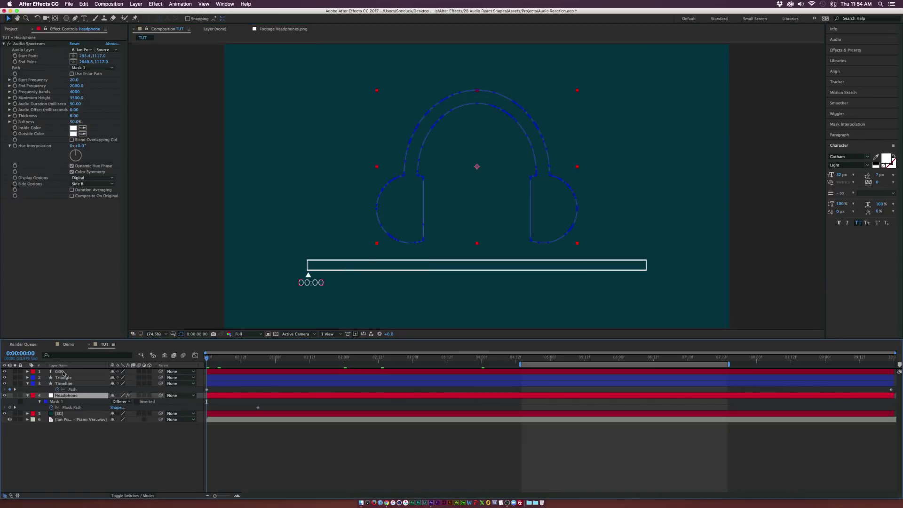
- Animate Position of the 0:00 and Triangle layers so both reach the bar's right end by the last frame
left_click(65, 371)
left_click(63, 378, "shift")
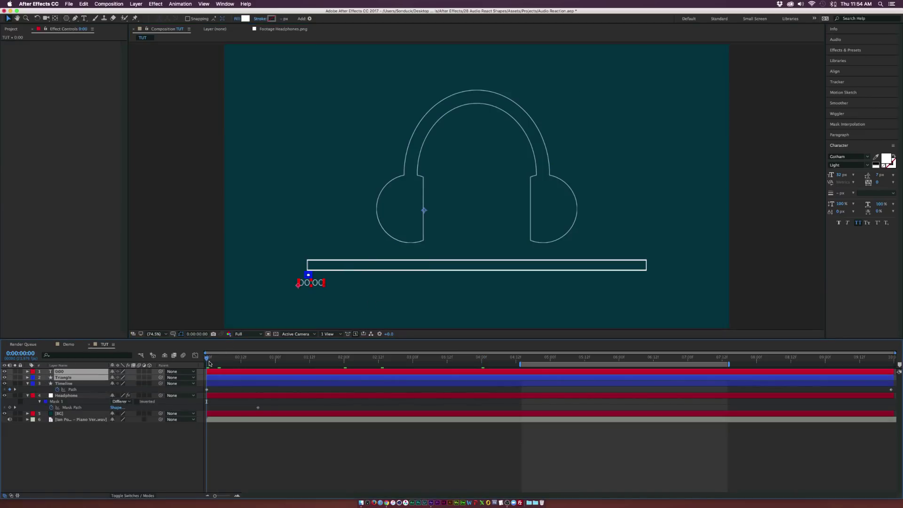
key("p")
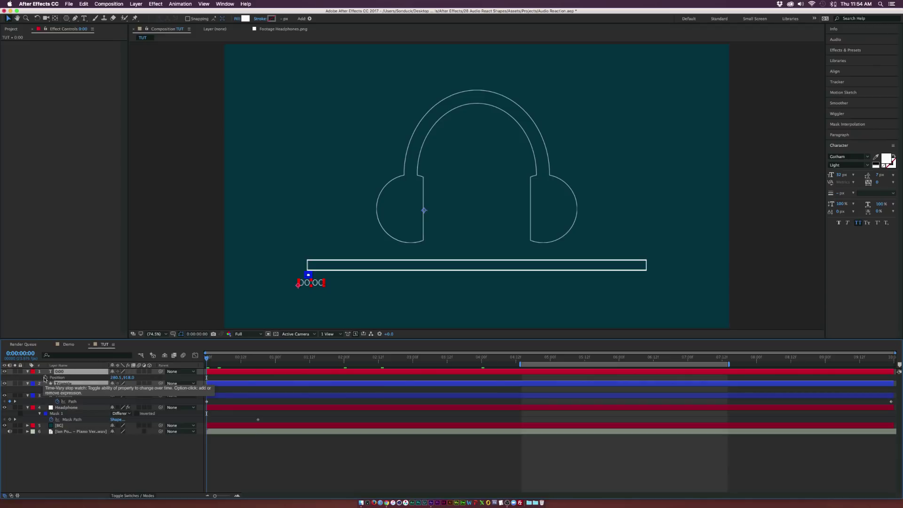
key("End")
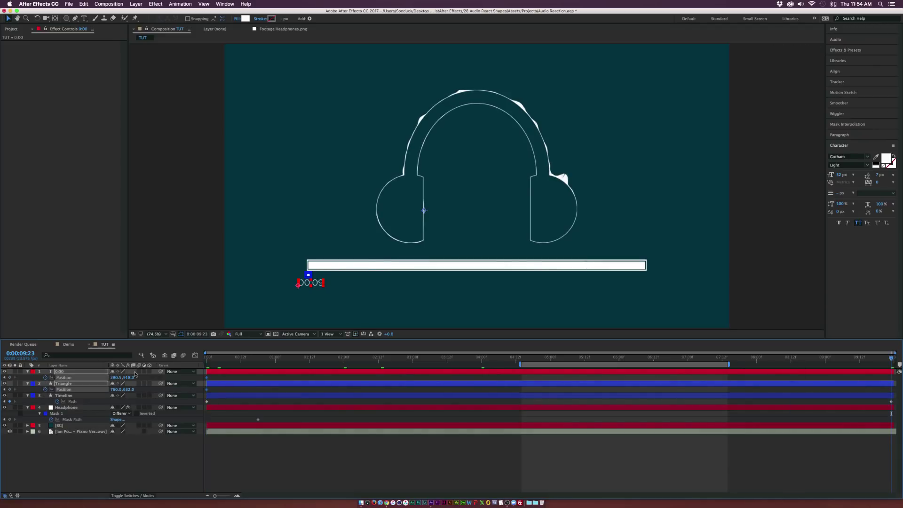
left_click_drag(114, 380, 568, 377)
left_click(605, 415)
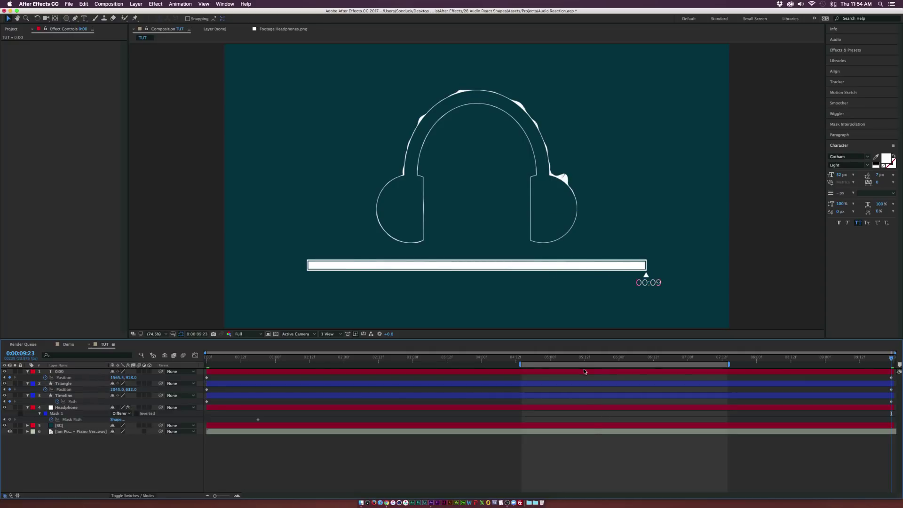
left_click(576, 359)
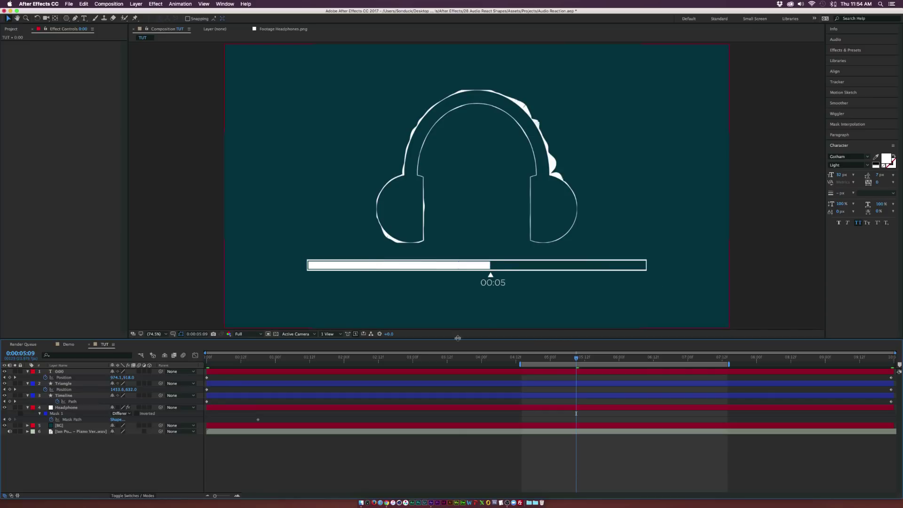
left_click_drag(420, 359, 453, 359)
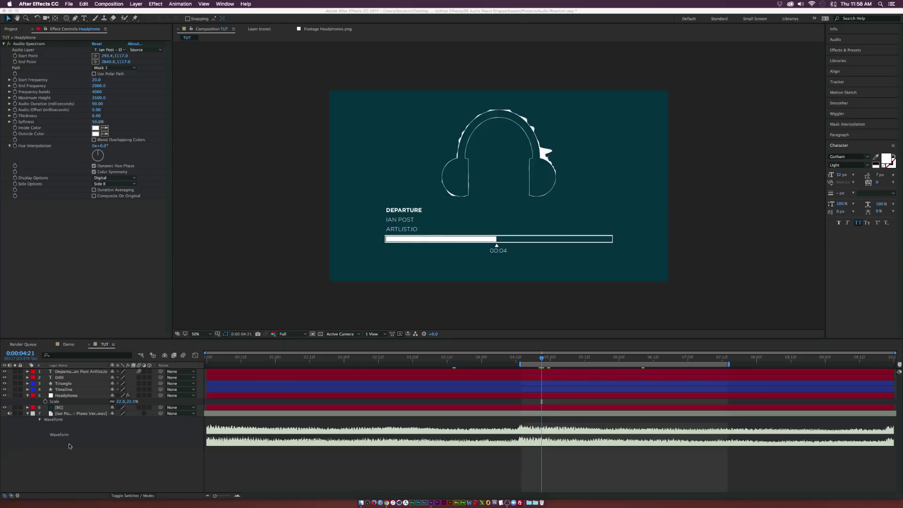
- Create a comp-sized white solid named 'Wavefrom Audio'
left_click(136, 4)
mouse_move(141, 12)
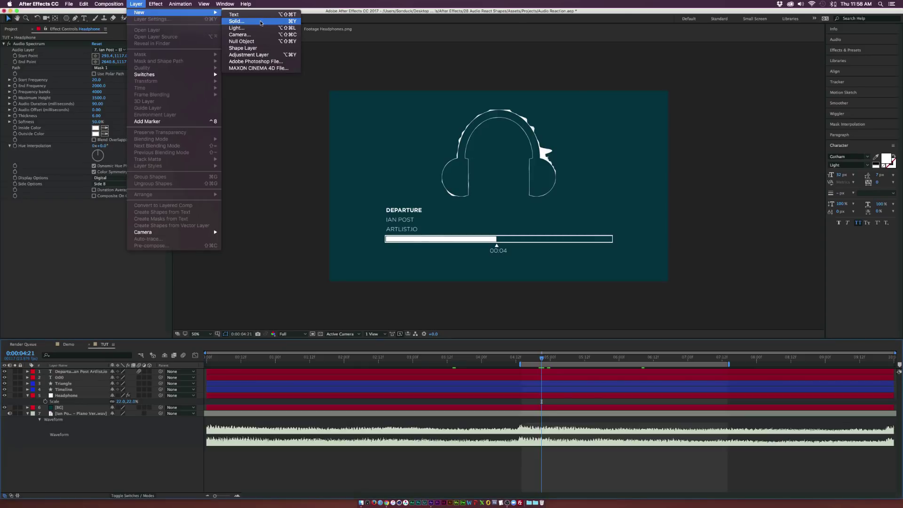
left_click(259, 21)
type("Wavefrom Audio")
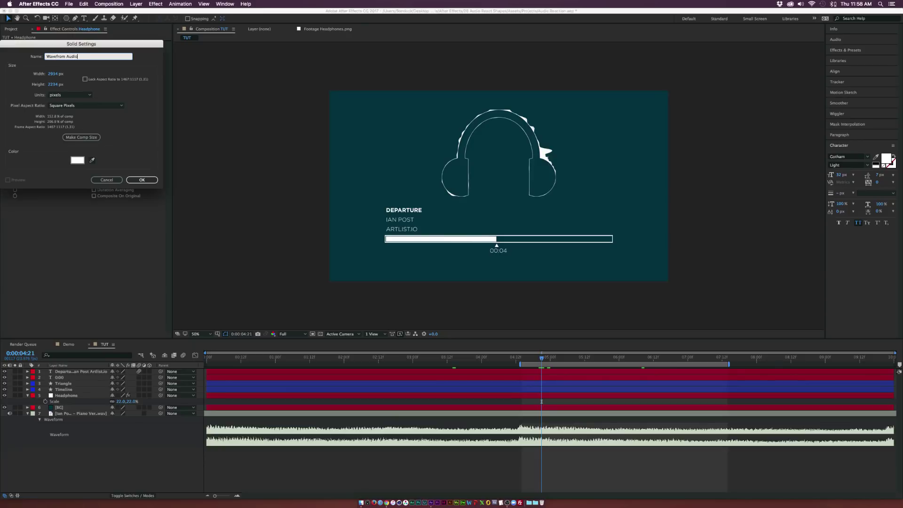
left_click(81, 137)
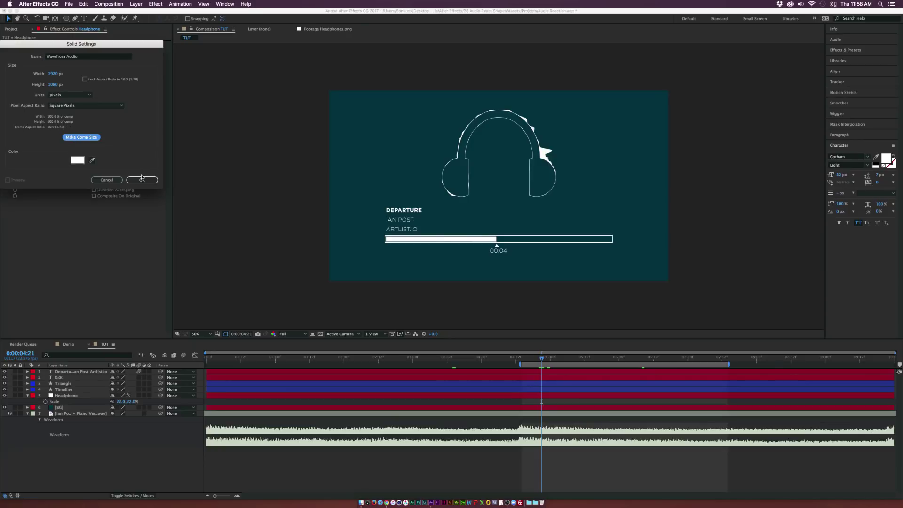
left_click(141, 179)
- Draw a straight horizontal Pen mask line across the solid near the bottom
left_click(75, 18)
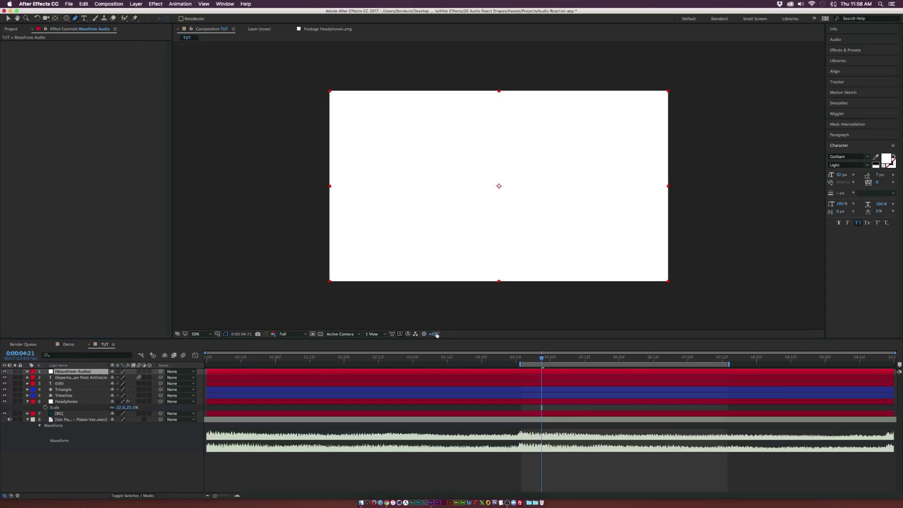
left_click(378, 257)
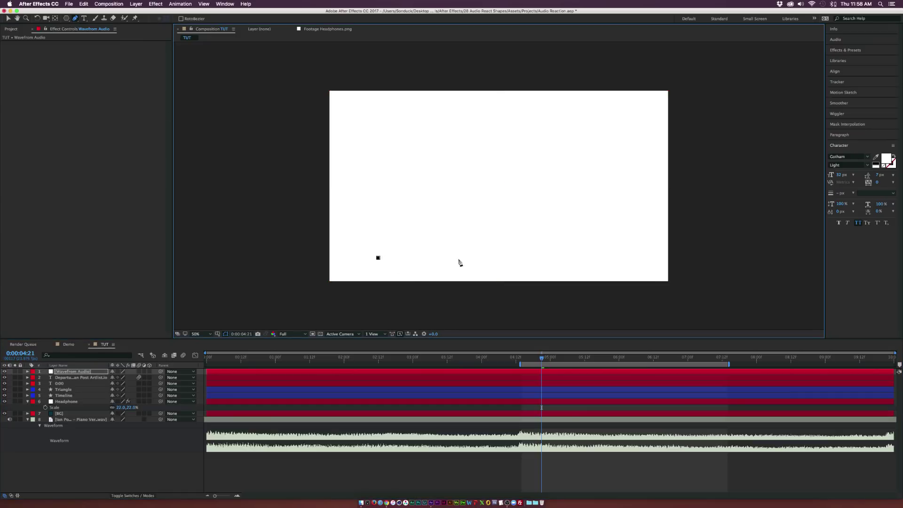
left_click(624, 257)
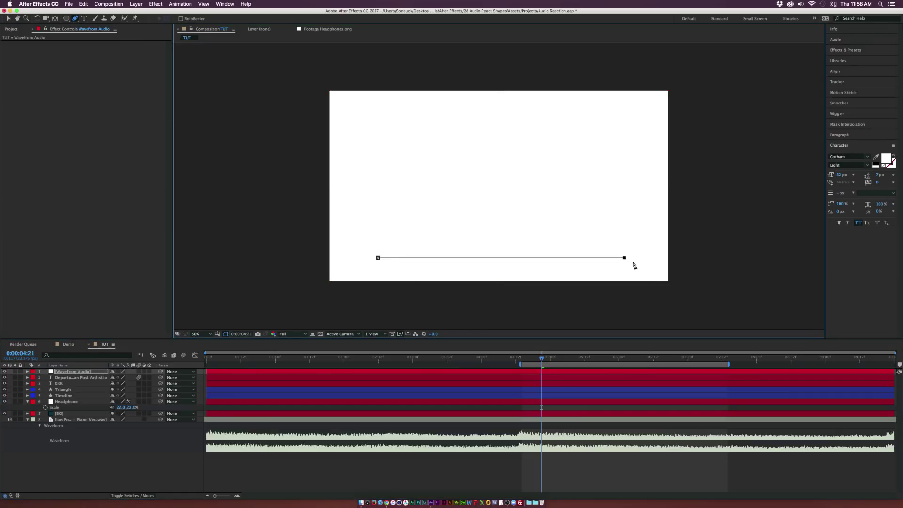
left_click(68, 401)
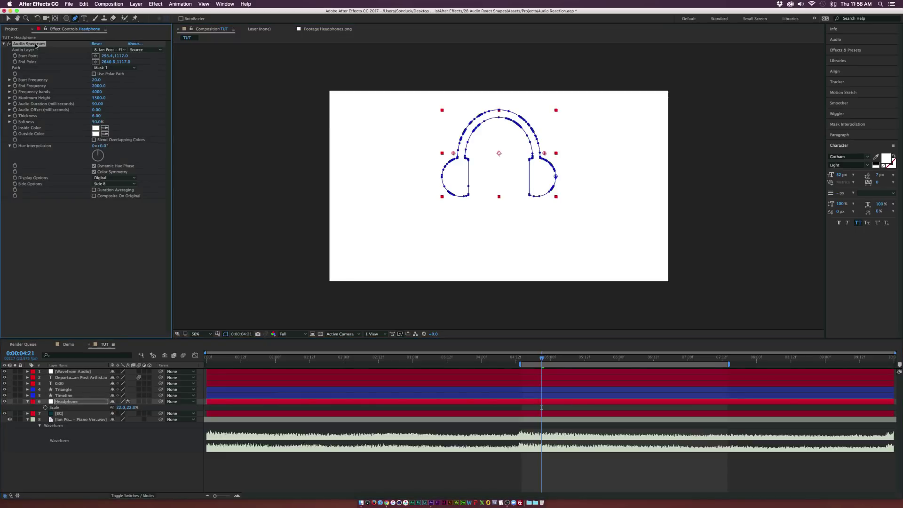
left_click(69, 371)
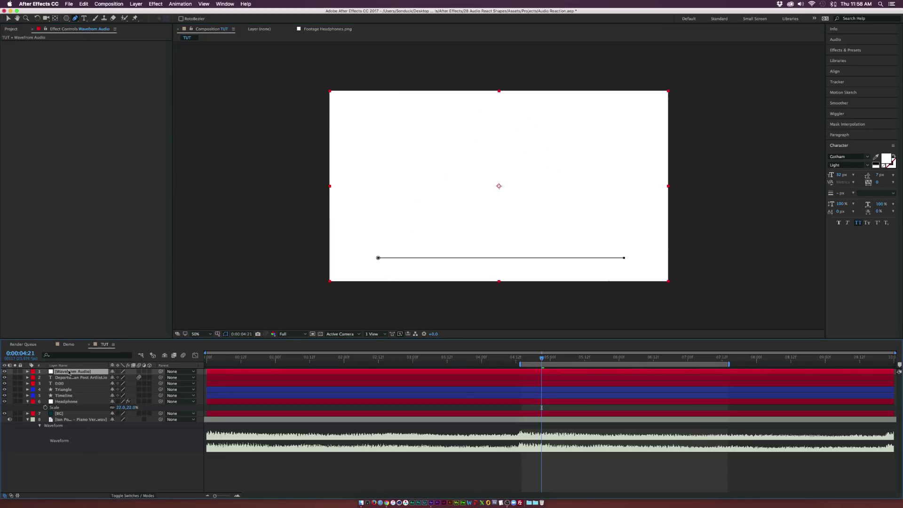
- Paste the Audio Spectrum effect onto the Wavefrom Audio solid and pan to the comp's lower part
key("ctrl+v")
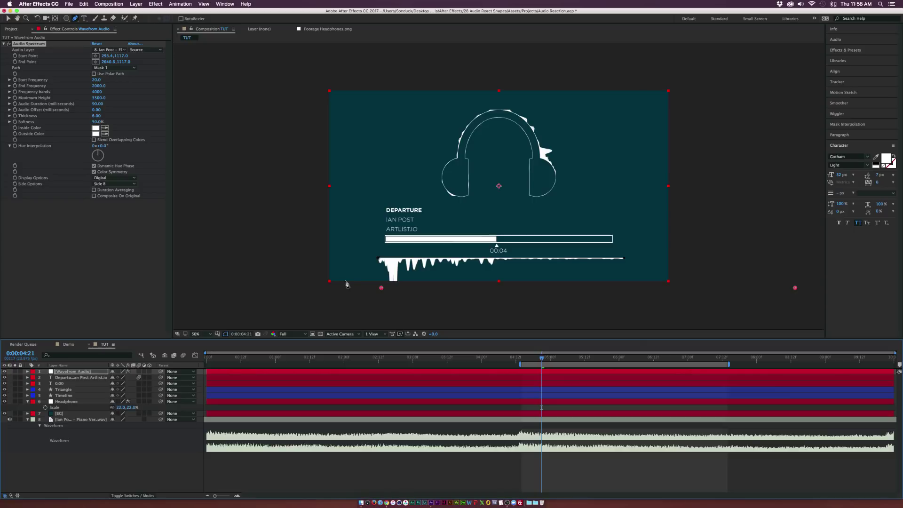
key("slash")
key("h")
left_click_drag(461, 271, 444, 166)
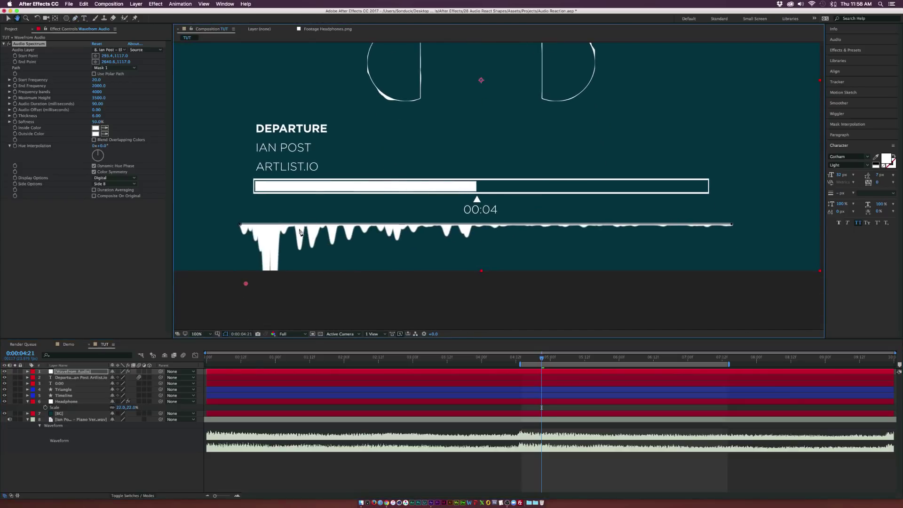
key("g")
left_click(8, 19)
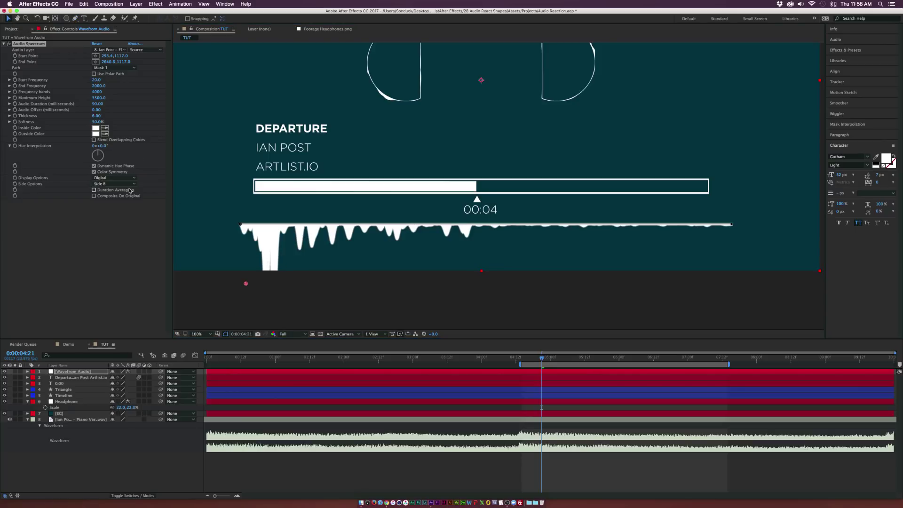
- Set the spectrum to Analog lines with 0% softness and thickness 2
left_click(116, 177)
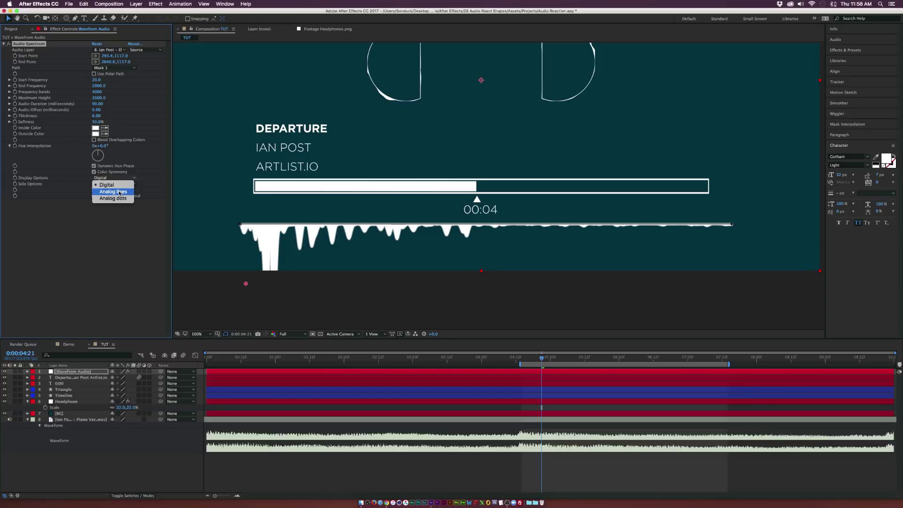
left_click(120, 192)
left_click(97, 122)
type("0")
key("shift+Tab")
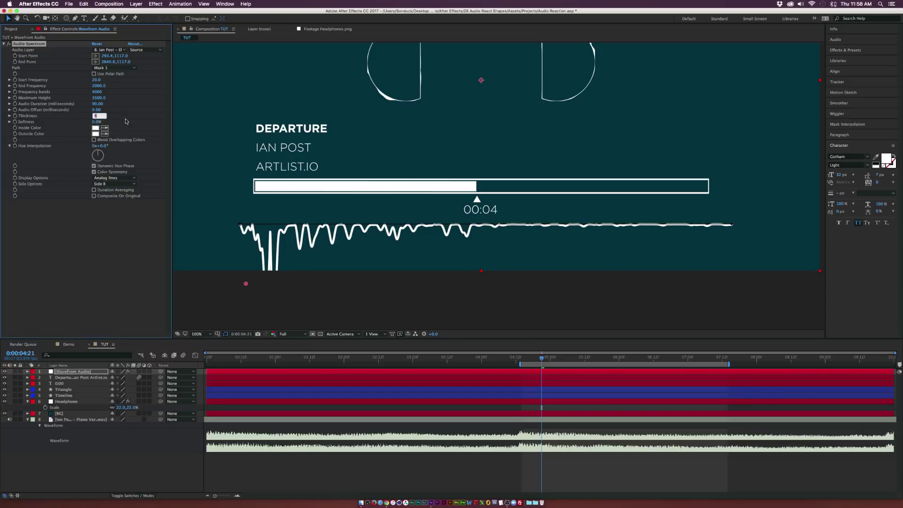
type("2")
key("Return")
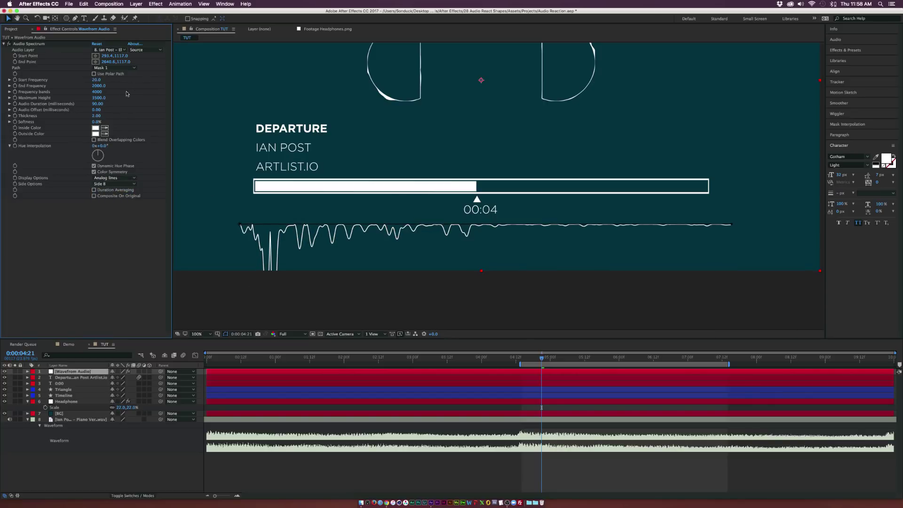
- Adjust the spectrum's Maximum Height and draw it on Side A only
left_click_drag(98, 97, 120, 104)
left_click(116, 184)
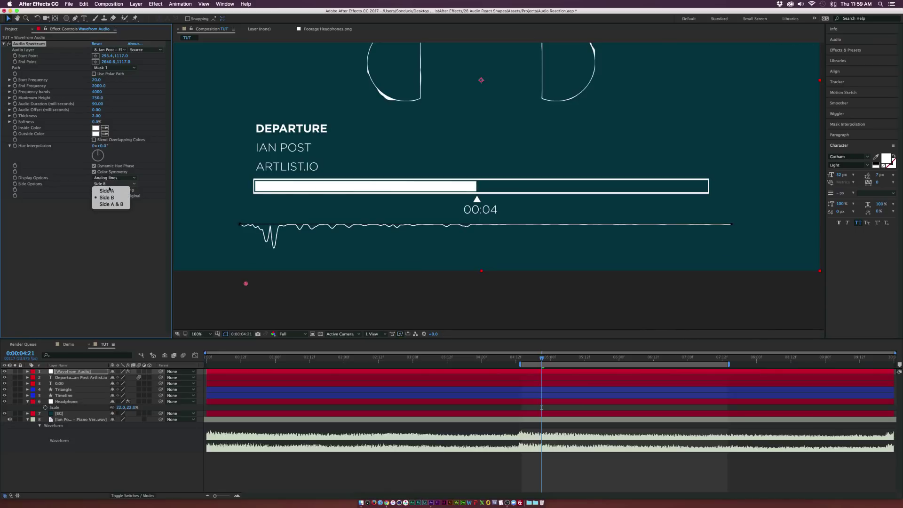
left_click(111, 191)
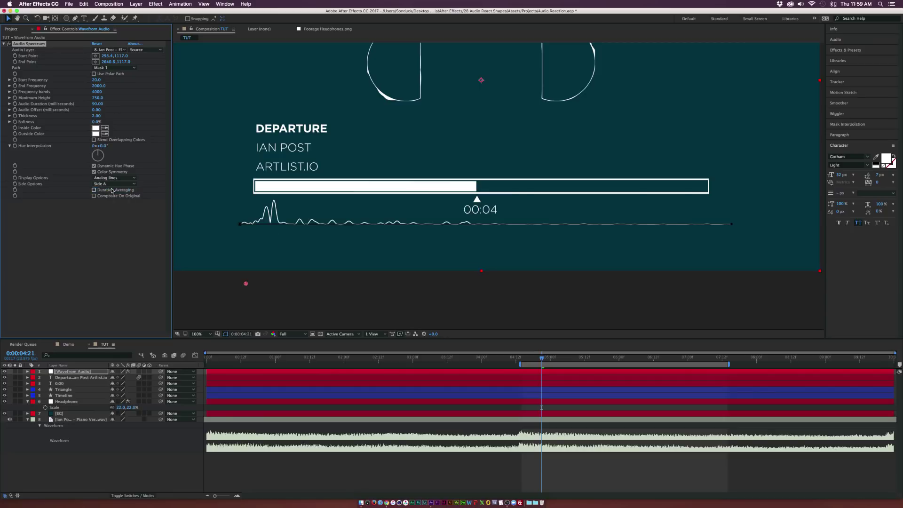
left_click(144, 459)
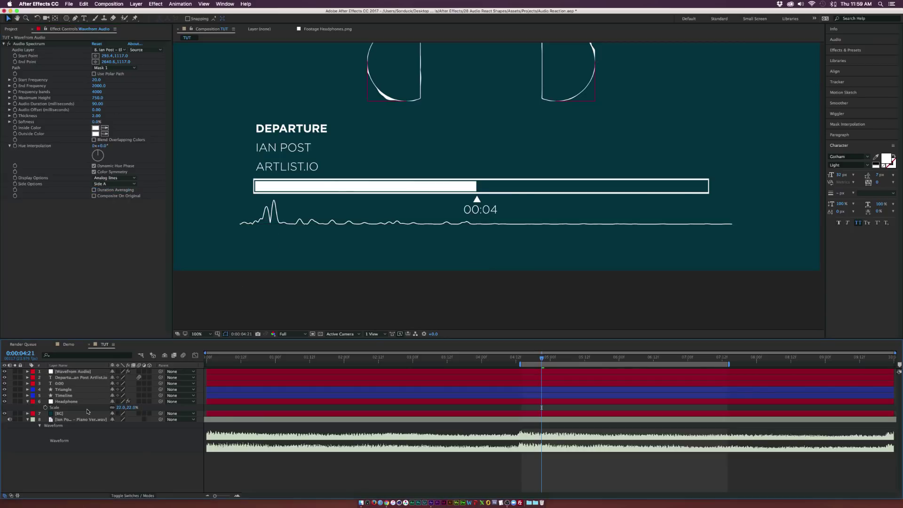
left_click(81, 373)
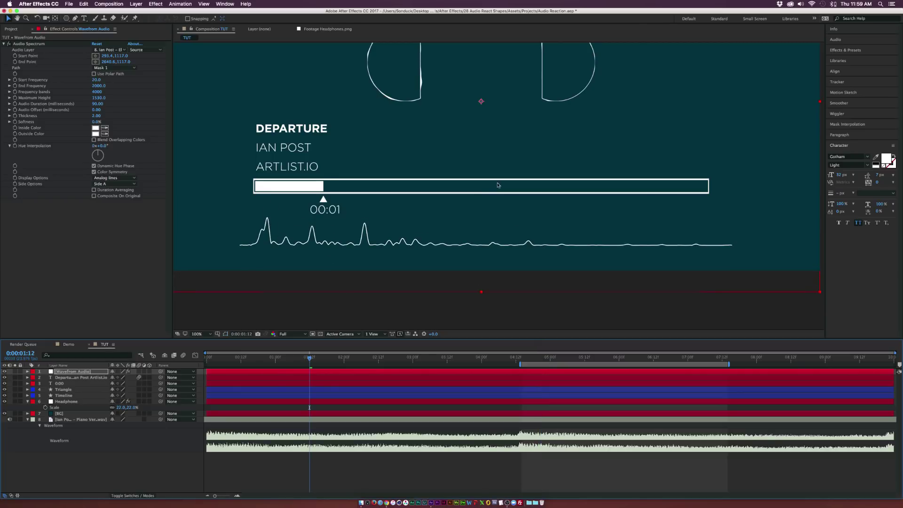
- Duplicate the waveform layer, delete its mask, and draw a curved mask inside the left headphone
key("h")
left_click_drag(429, 135, 405, 221)
key("v")
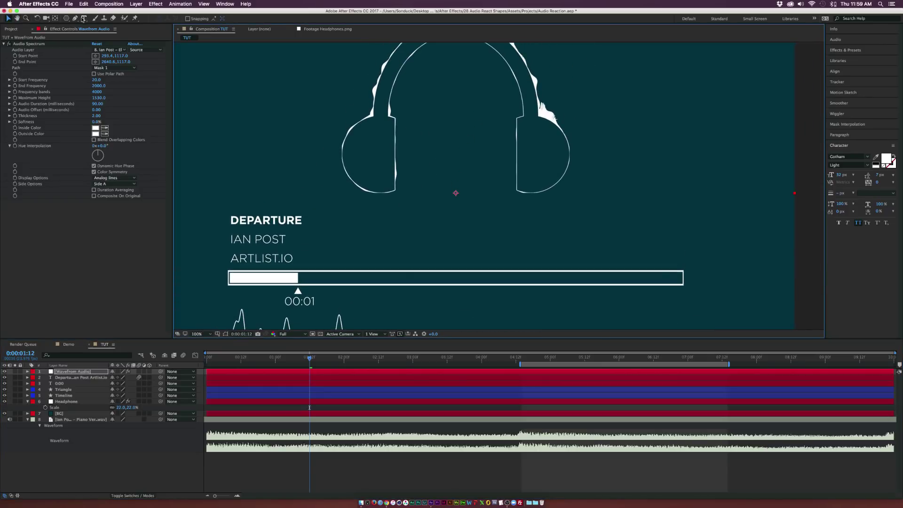
left_click(75, 19)
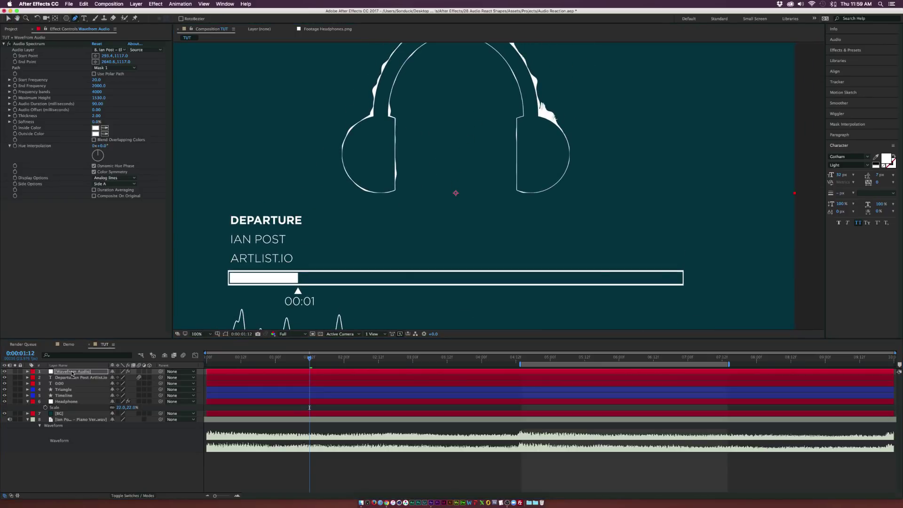
key("super+d")
key("m")
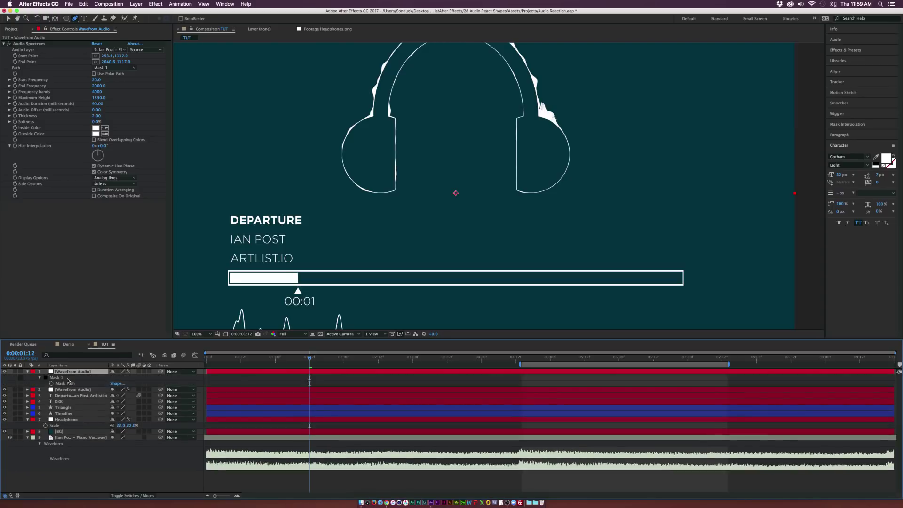
left_click(68, 378)
key("Delete")
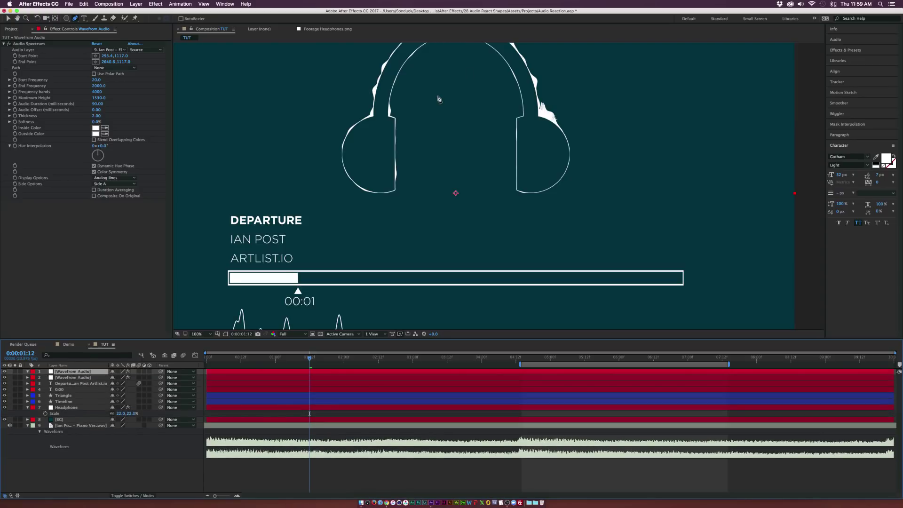
left_click(407, 109)
left_click_drag(413, 207, 375, 273)
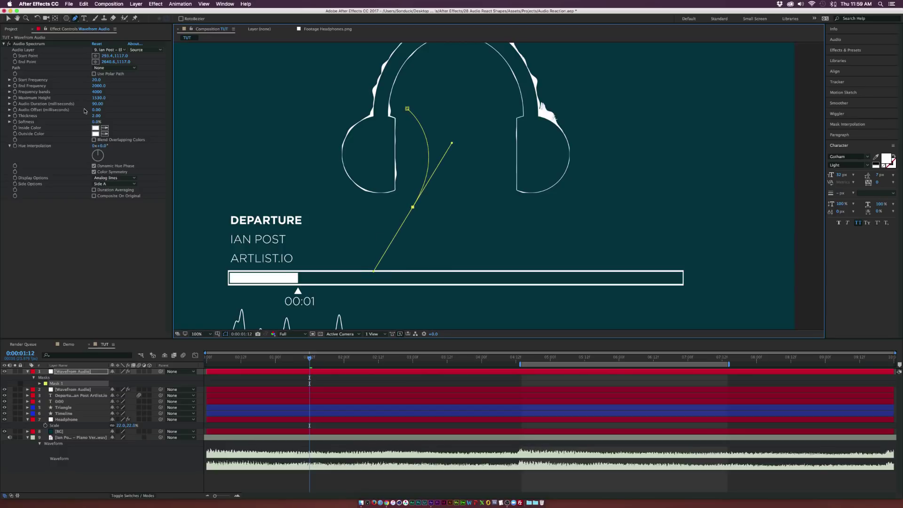
- Make the copy's spectrum follow Mask 1 and display as Analog dots
left_click(112, 68)
left_click(107, 86)
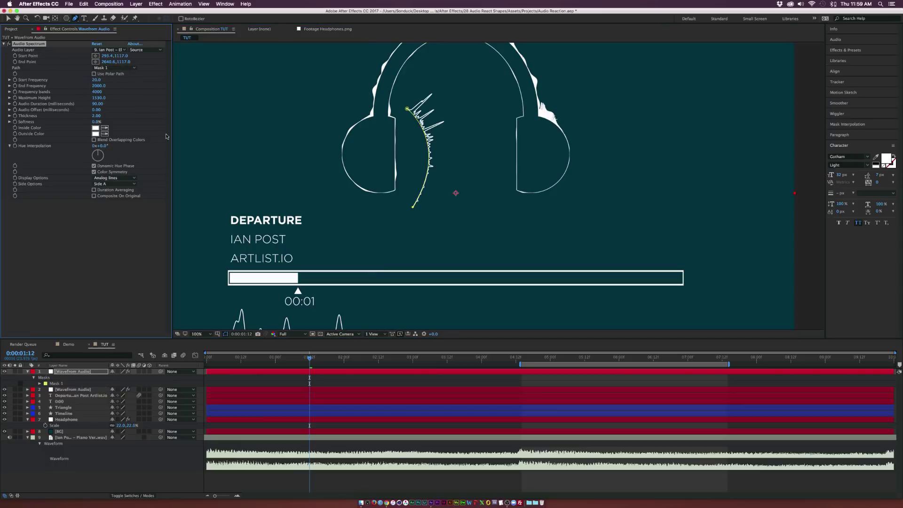
left_click(8, 19)
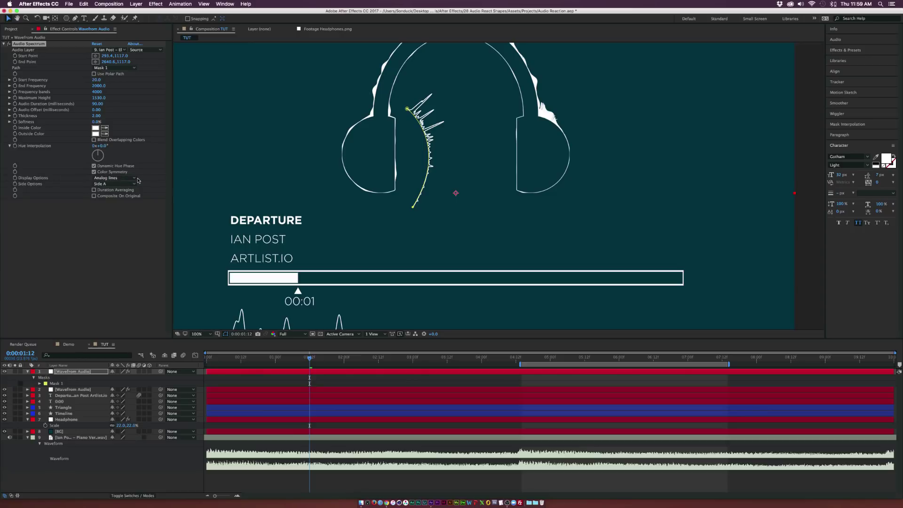
left_click(113, 178)
left_click(123, 199)
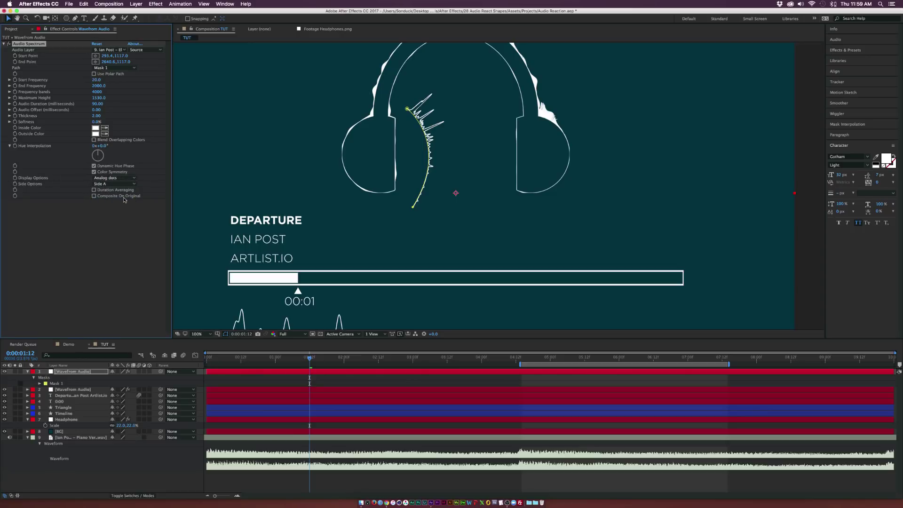
- Set Frequency bands to 10 and dot Thickness to 7, then preview the dots
left_click(99, 91)
type("6")
left_click(132, 96)
left_click(93, 91)
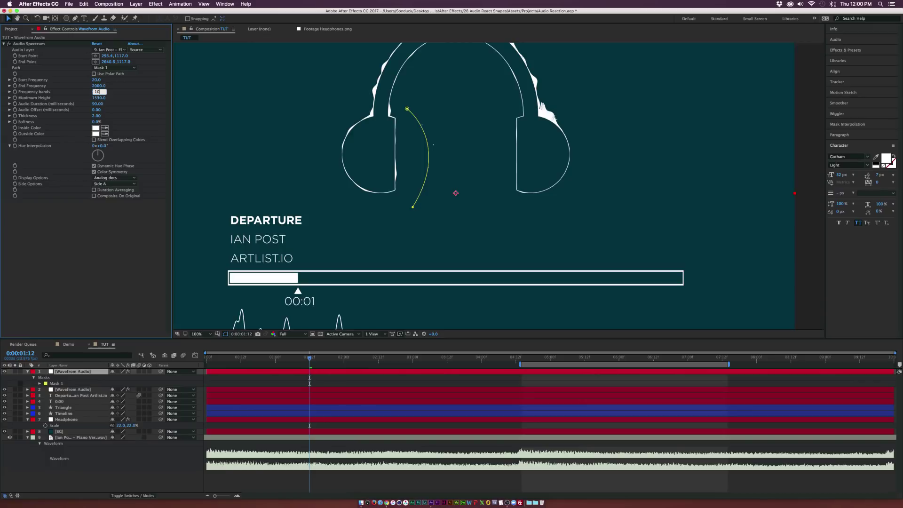
type("10")
left_click(136, 113)
left_click(225, 335)
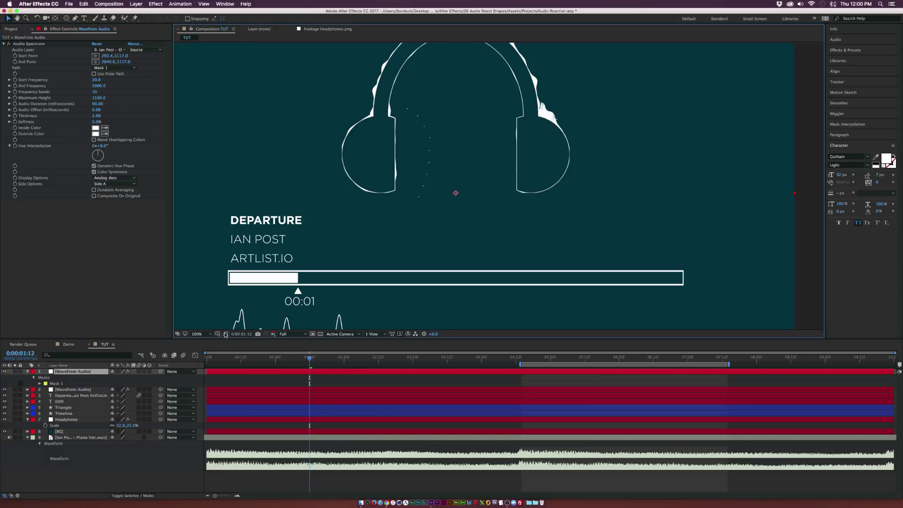
left_click(96, 116)
type("7")
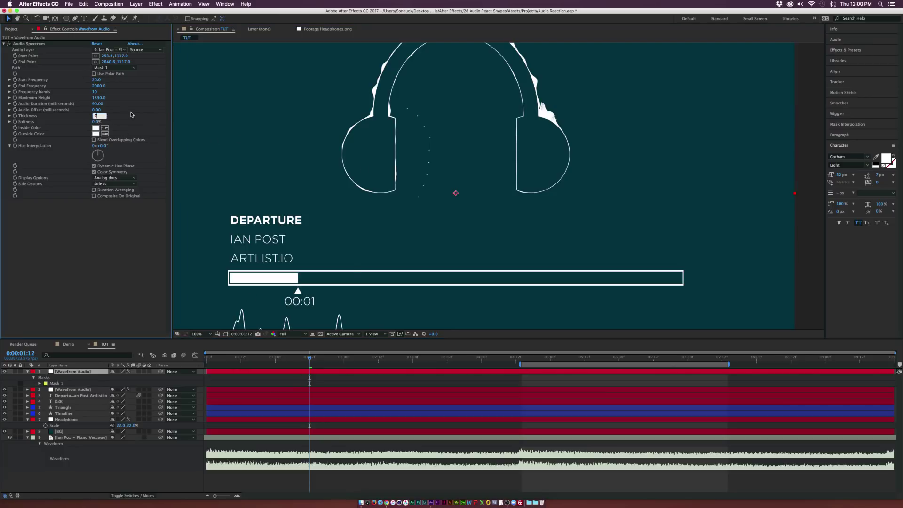
key("Return")
key("space")
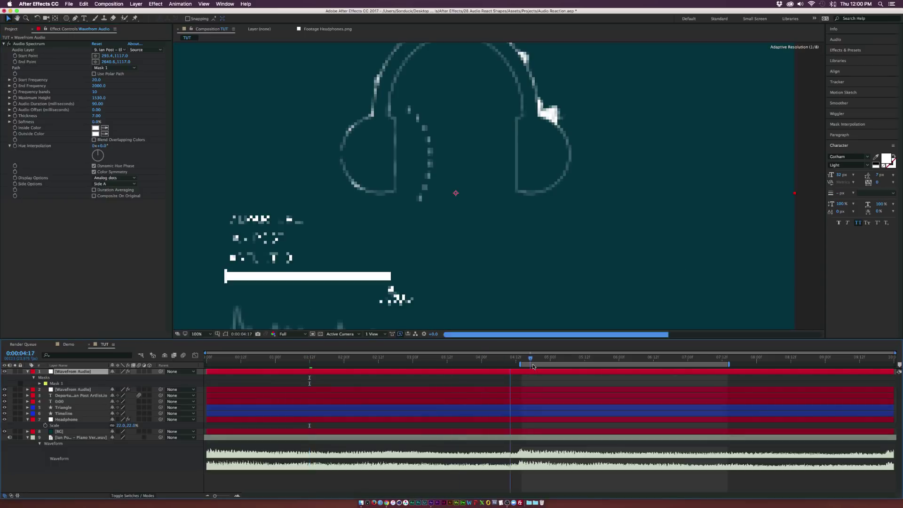
left_click(653, 359)
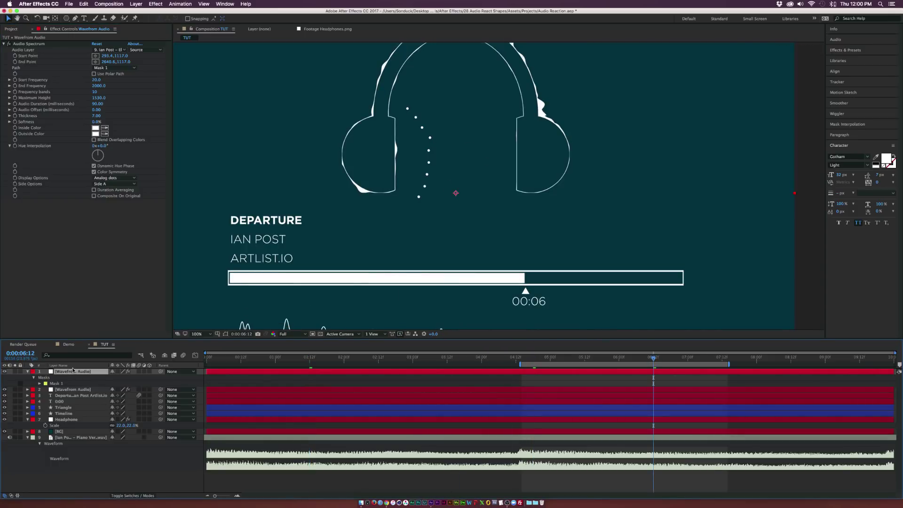
- Duplicate the dot curve layer and flip the copy onto the right headphone
key("super+d")
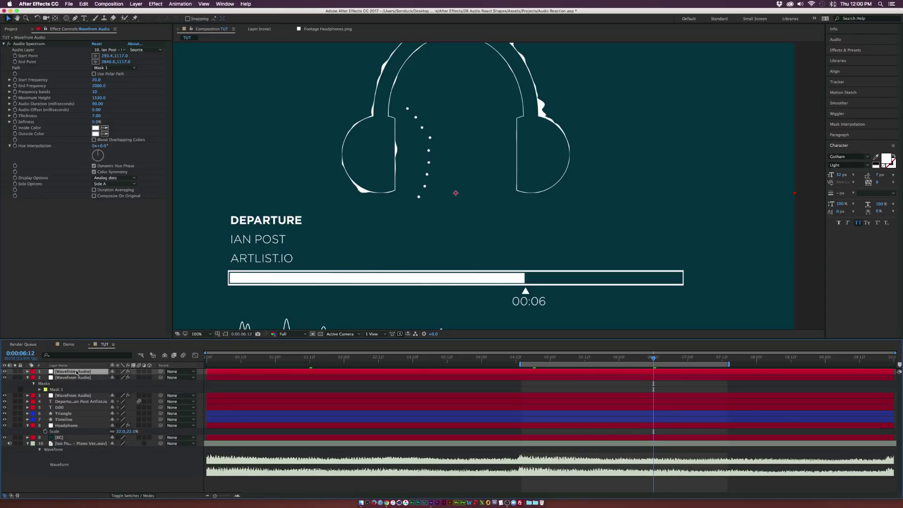
left_click(130, 4)
mouse_move(188, 81)
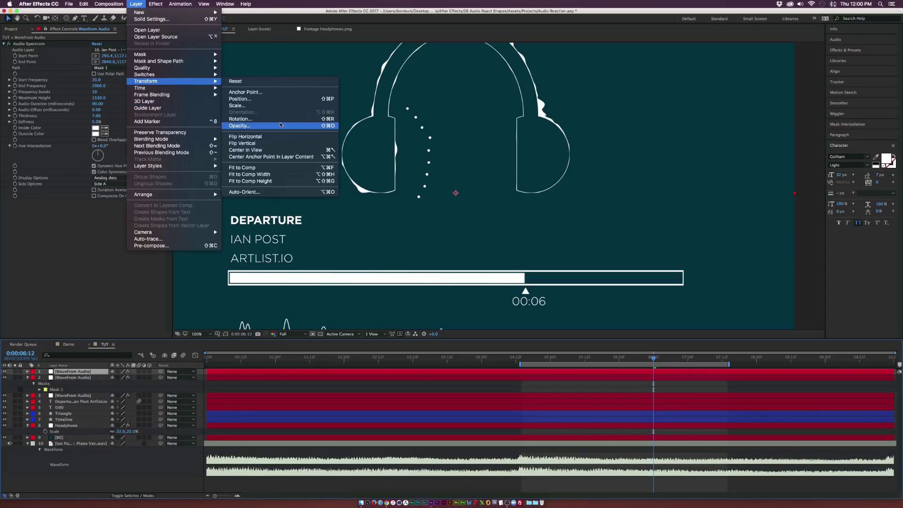
left_click(267, 142)
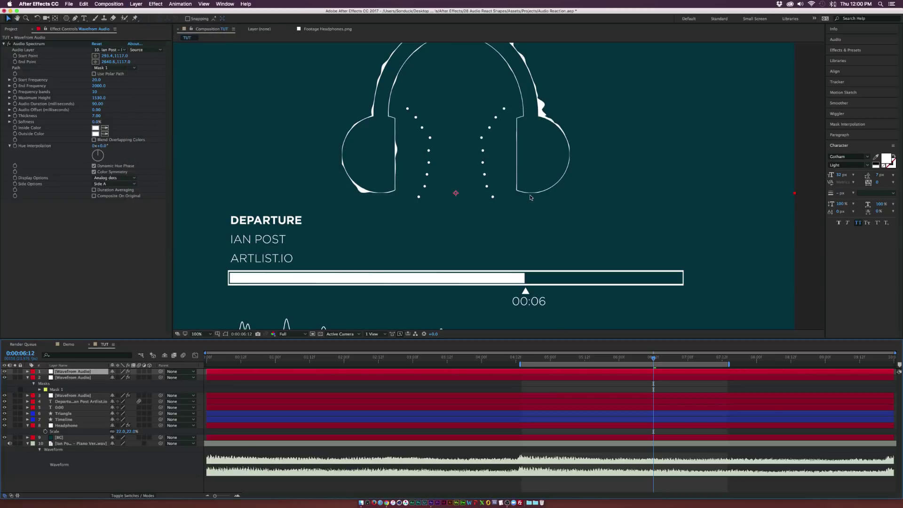
- Rename both dot layers and scrub the playhead to 0:00:04:23 to check the mirror
key("Return")
left_click(103, 474)
left_click(92, 373)
key("Return")
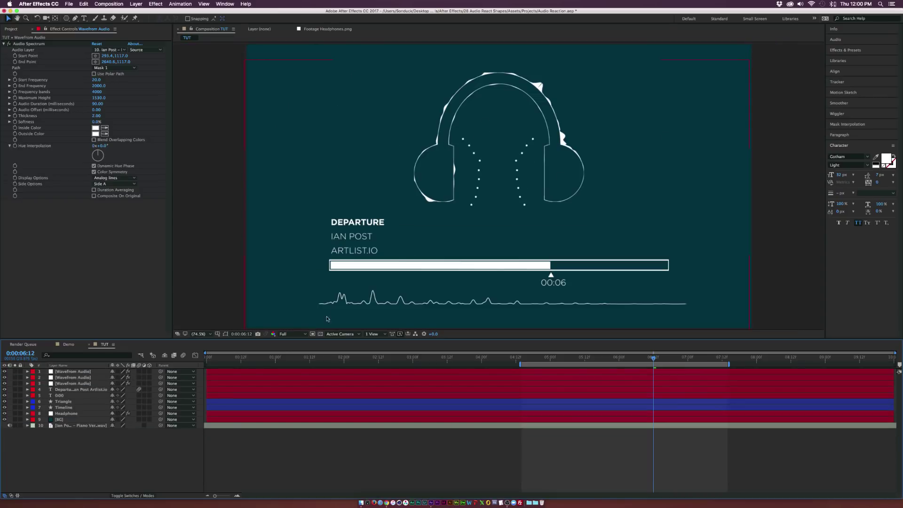
left_click(554, 358)
left_click_drag(554, 358, 548, 358)
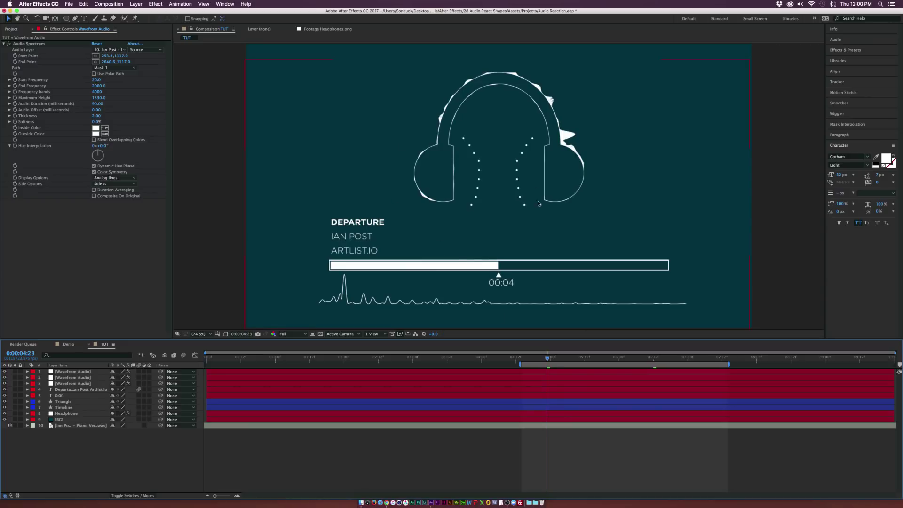
- Duplicate the Headphone layer and place Headphone 2 below the original
left_click(78, 413)
left_click(81, 464)
left_click(77, 414)
key("super+d")
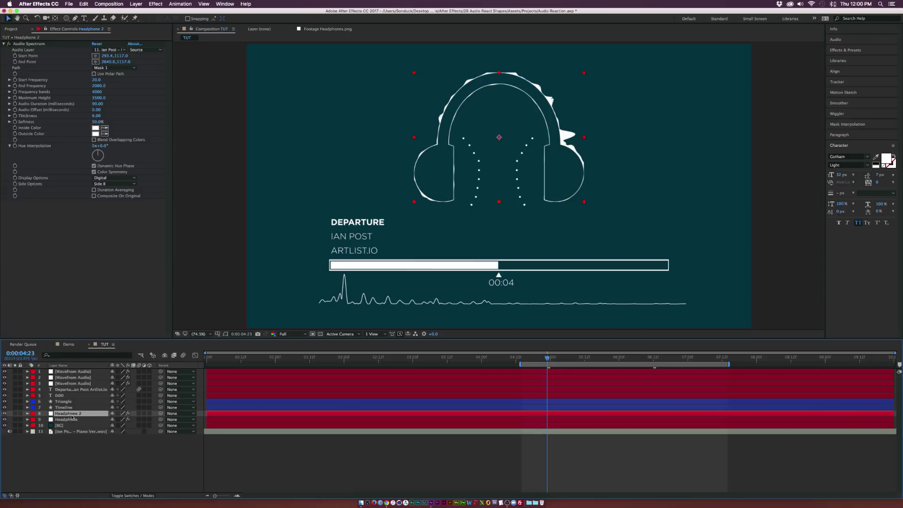
left_click_drag(73, 414, 71, 420)
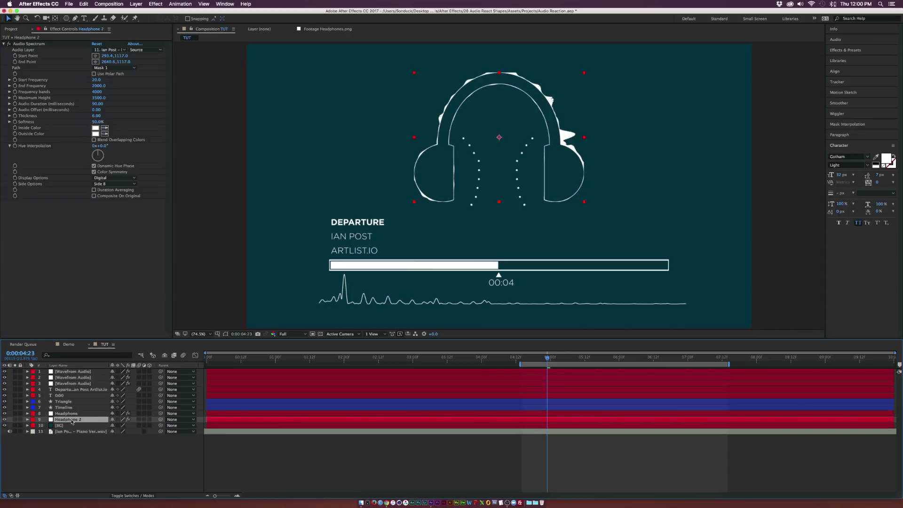
- Add Gaussian Blur to Headphone 2 with Blurriness 40 and Repeat Edge Pixels on
left_click(156, 4)
mouse_move(207, 50)
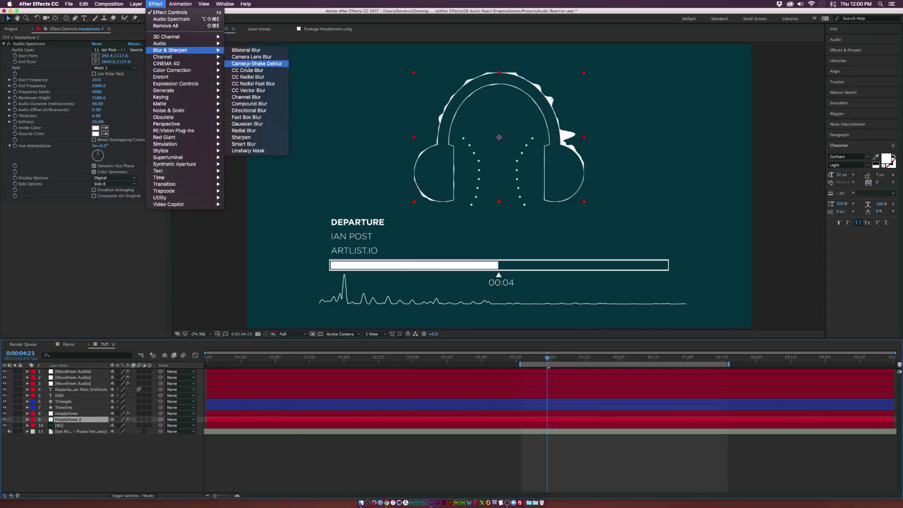
left_click(247, 123)
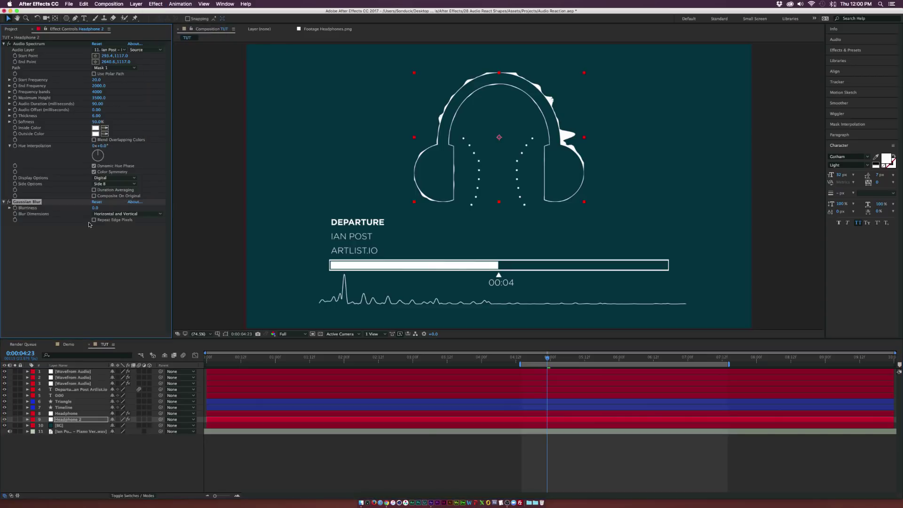
left_click(95, 208)
type("40")
key("Return")
left_click(107, 220)
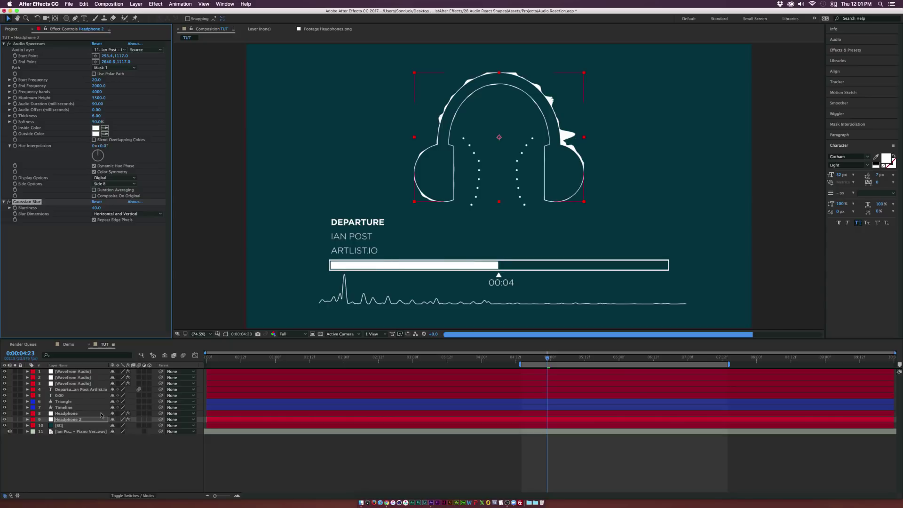
- Adjust the blurred copy's Scale and Opacity, and shift its Position to the left
key("s")
left_click_drag(126, 426, 84, 426)
key("t")
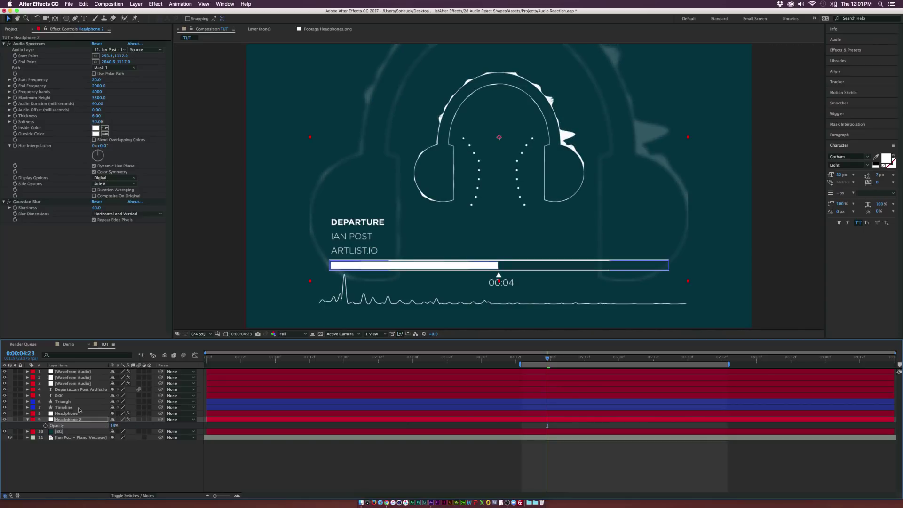
key("p")
left_click_drag(116, 425, 56, 422)
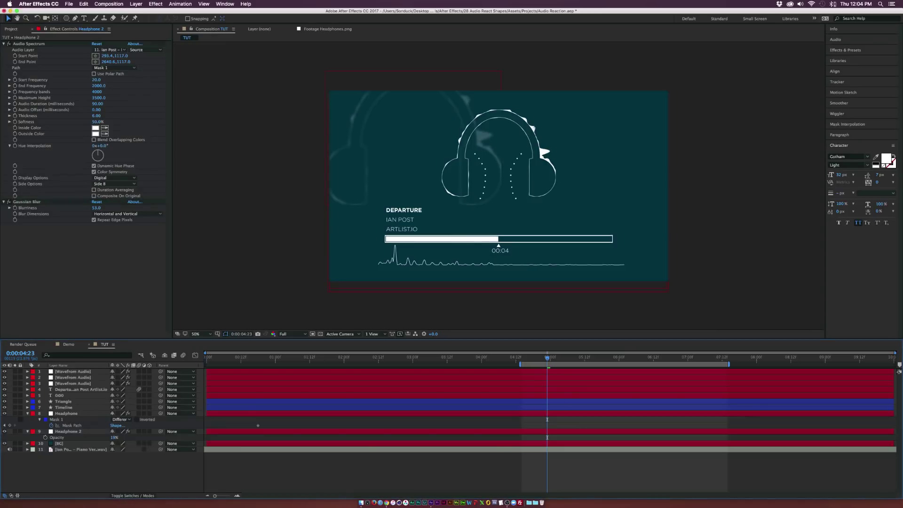
- Create a composition-sized solid named Particles
key("super+y")
type("Particles")
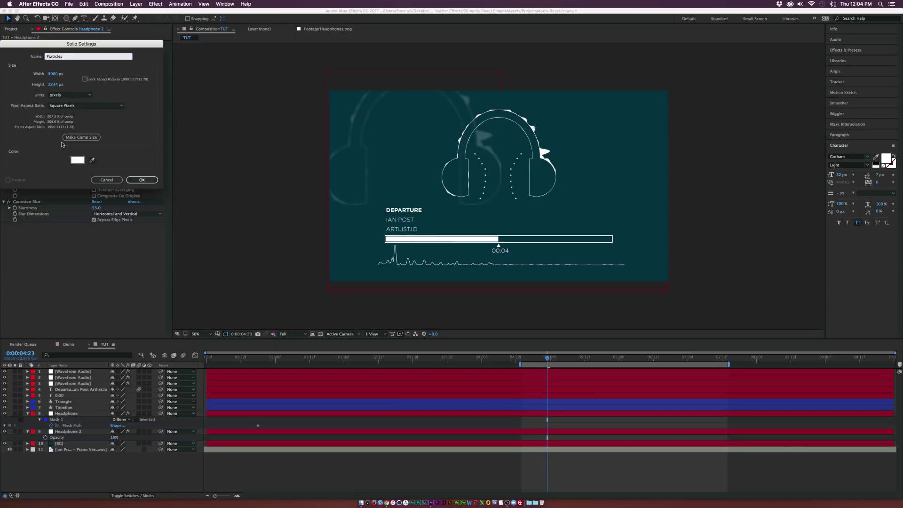
left_click(75, 138)
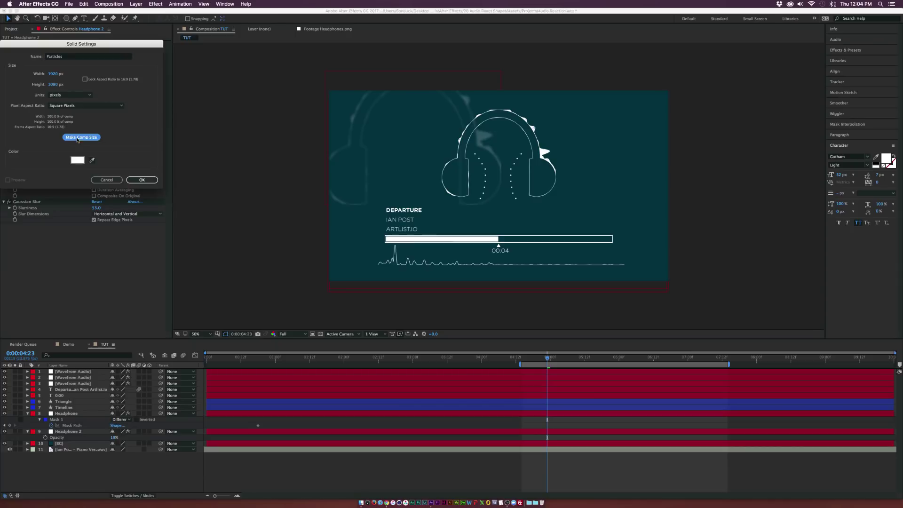
left_click(146, 180)
- Apply CC Particle World with Particle Type set to Cube, viewing at 100%
left_click(156, 4)
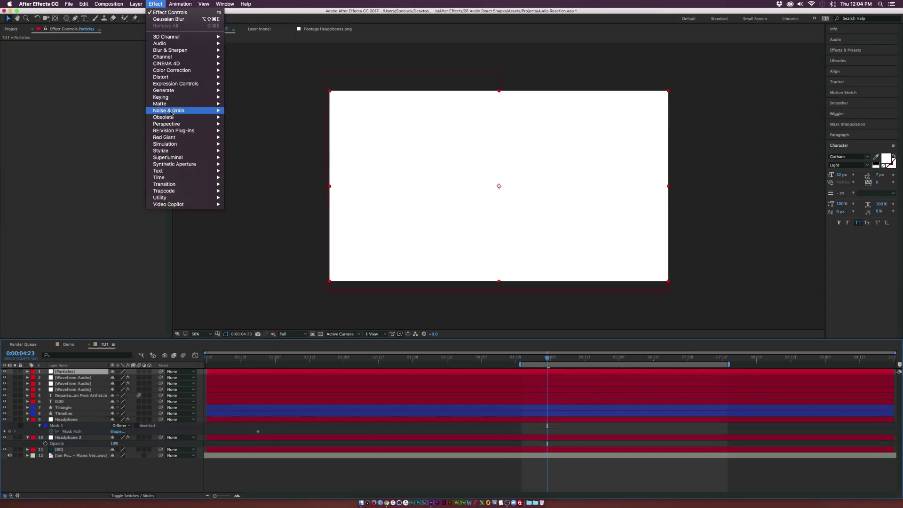
mouse_move(207, 144)
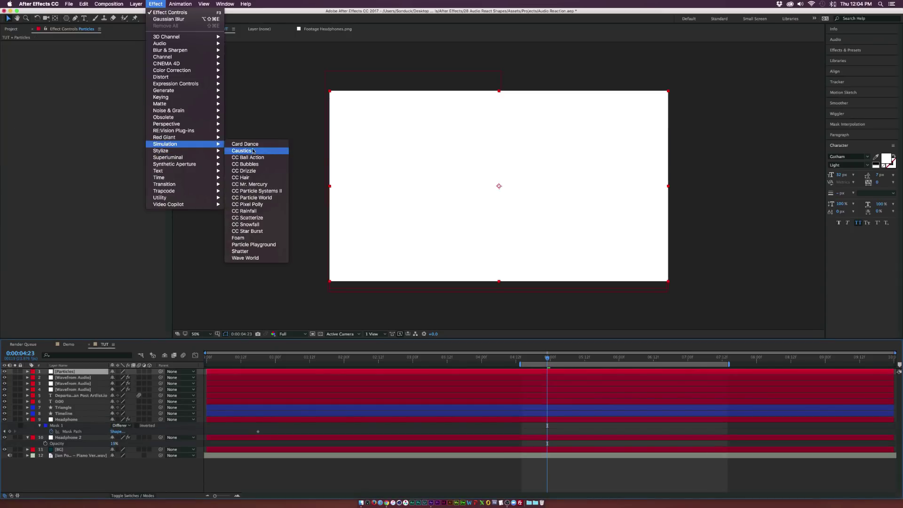
left_click(264, 198)
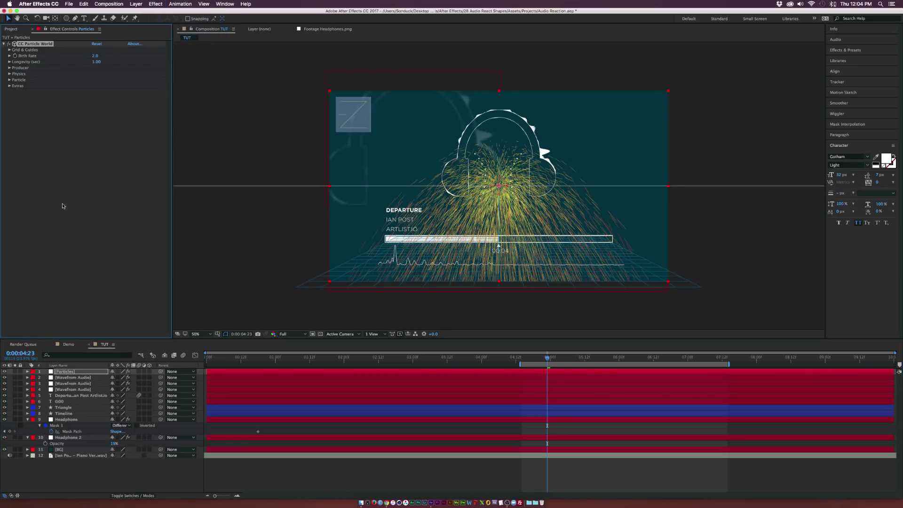
left_click(10, 68)
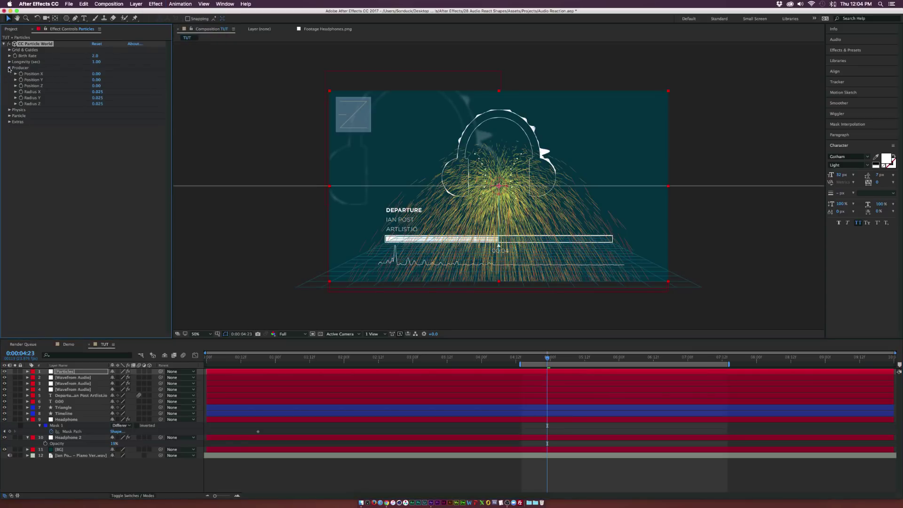
left_click(10, 68)
left_click(10, 80)
left_click(111, 85)
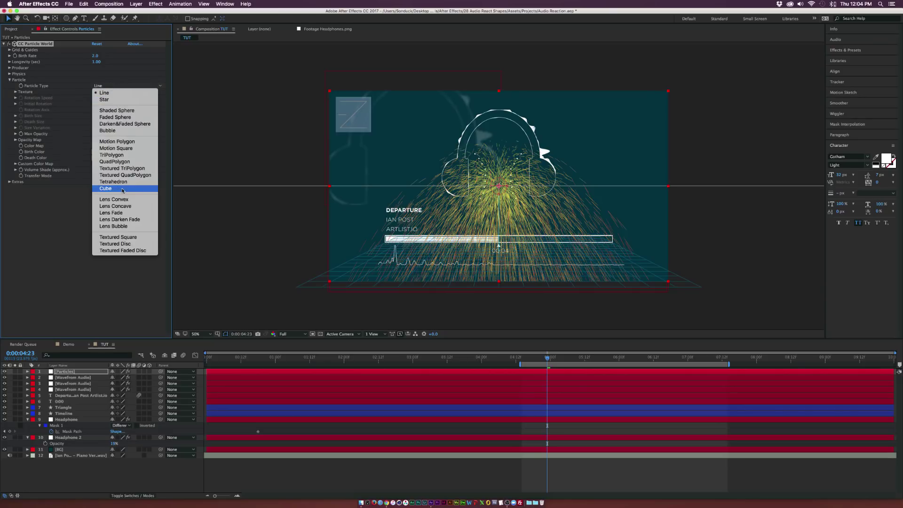
left_click(106, 188)
key("period")
key("period")
key("period")
key("comma")
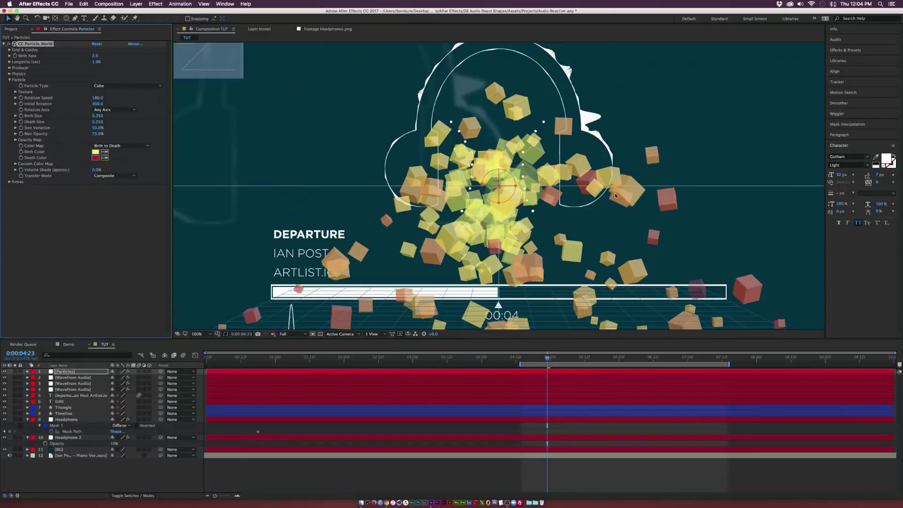
- Set the particle Birth Color to dark cyan-blue and Death Color to near-black blue
left_click(96, 152)
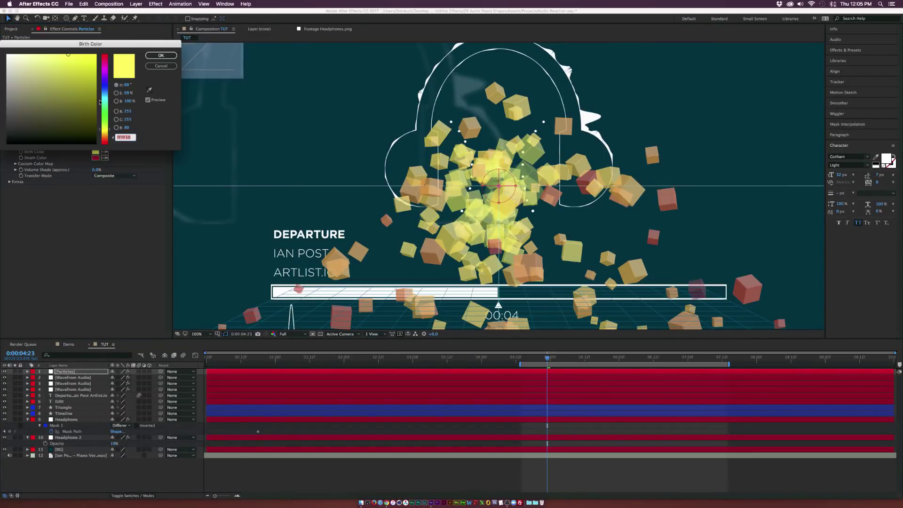
left_click_drag(104, 81, 104, 95)
left_click(98, 103)
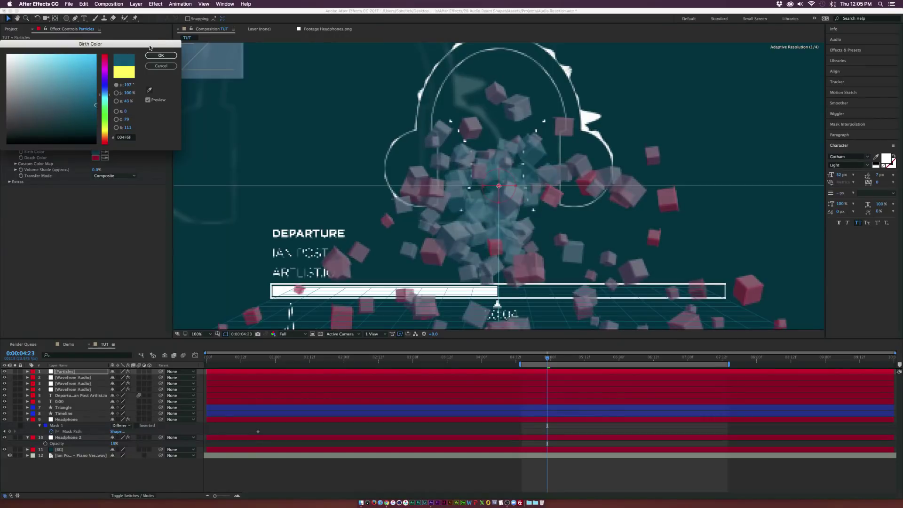
left_click(161, 55)
left_click(96, 157)
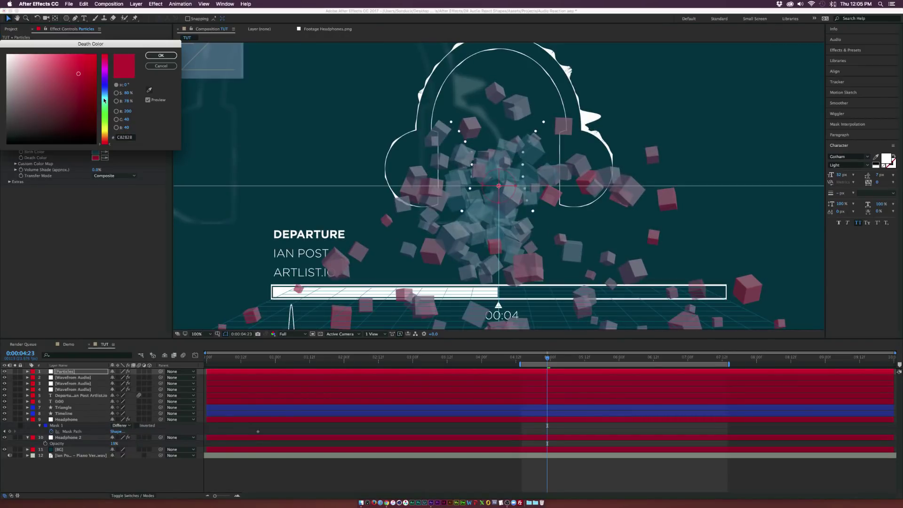
left_click_drag(105, 113, 105, 92)
left_click_drag(97, 120, 95, 136)
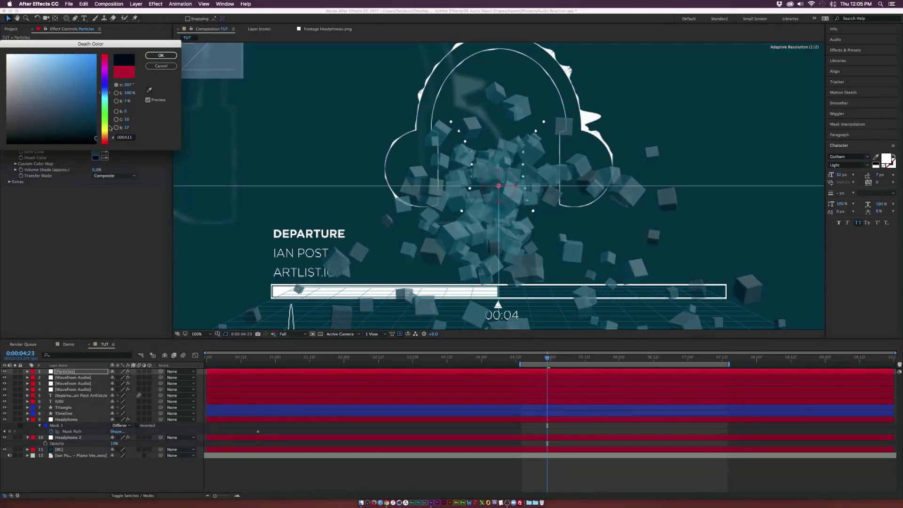
left_click(161, 55)
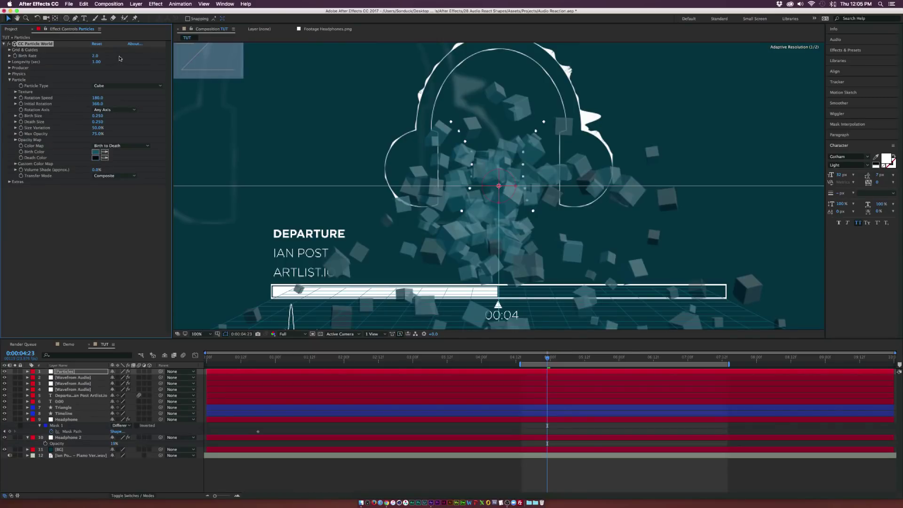
- Set Birth Rate 0.1, Longevity 17.40, Max Opacity 100% and Size Variation 100%
left_click(95, 56)
type(".1")
key("Return")
left_click_drag(131, 66, 151, 66)
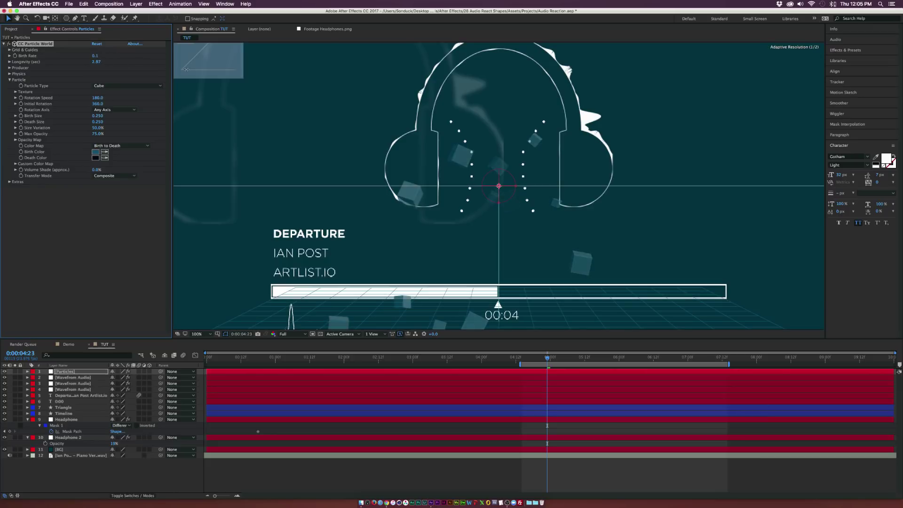
left_click_drag(472, 91, 593, 99)
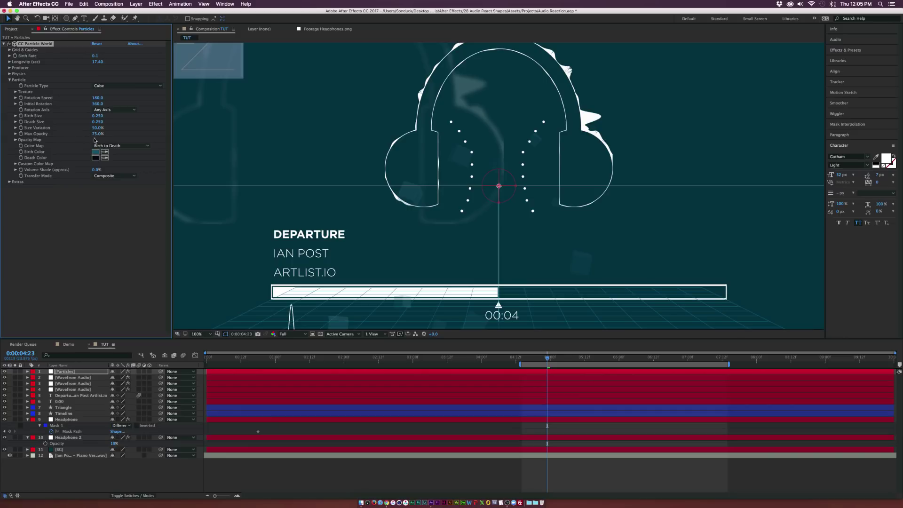
left_click_drag(96, 134, 191, 139)
left_click_drag(97, 129, 120, 129)
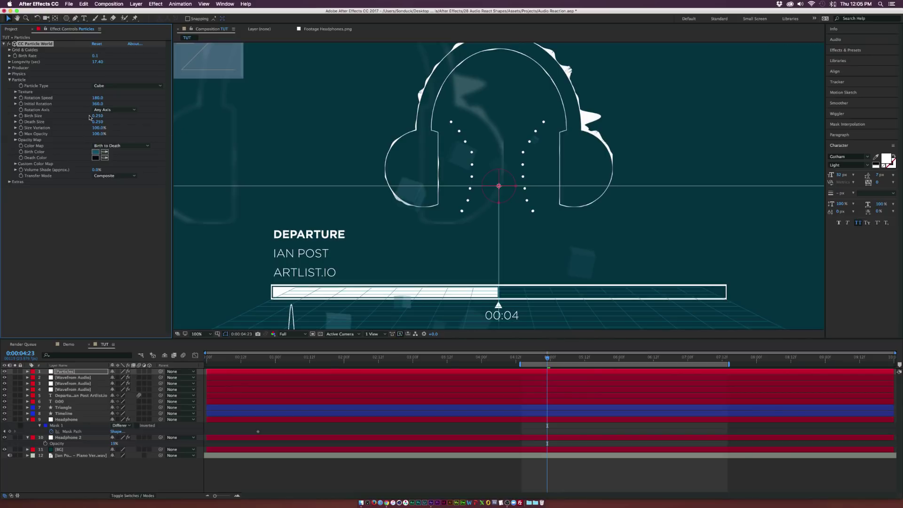
- Set Birth Size and Death Size to 0.200, then return the view to 50%
left_click(98, 116)
type(".2")
key("Tab")
type(".2")
key("Return")
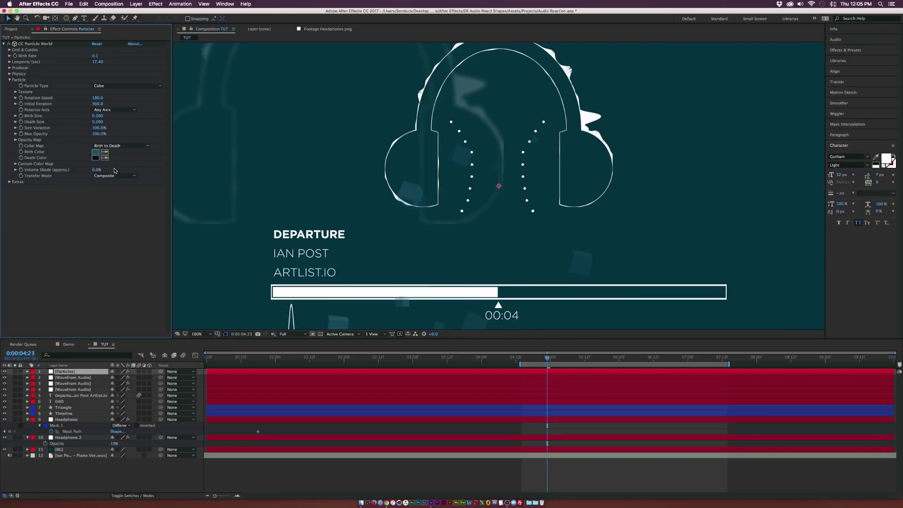
key("comma")
- Under Physics, set Velocity to 0 and Gravity to 0.100
left_click(10, 74)
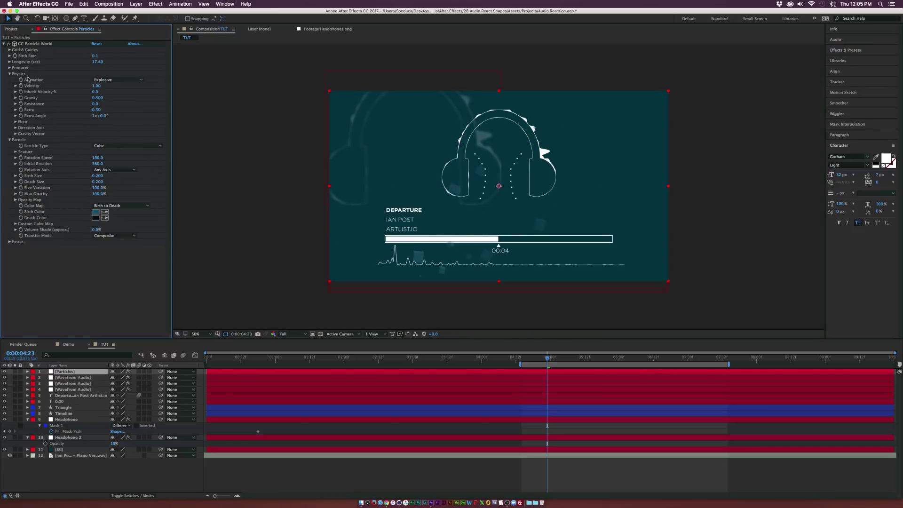
left_click(96, 86)
type("0")
key("Return")
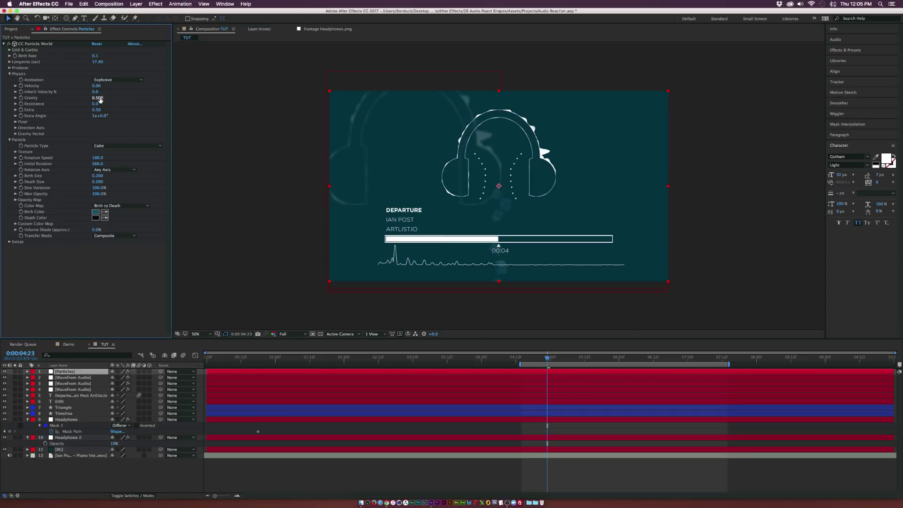
left_click(99, 98)
key("Return")
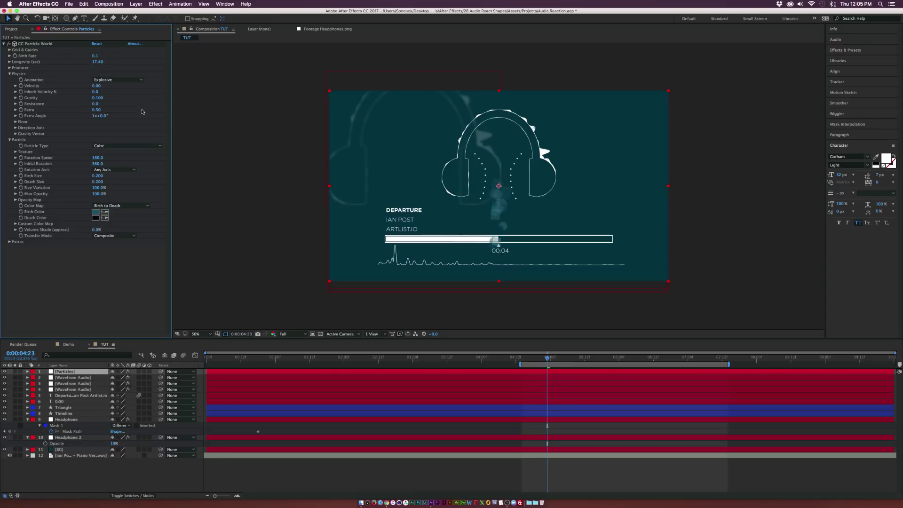
- Widen the emitter to Radius X 0.375, Y 0.225 at Position X 0.31, Y -0.31
left_click(9, 67)
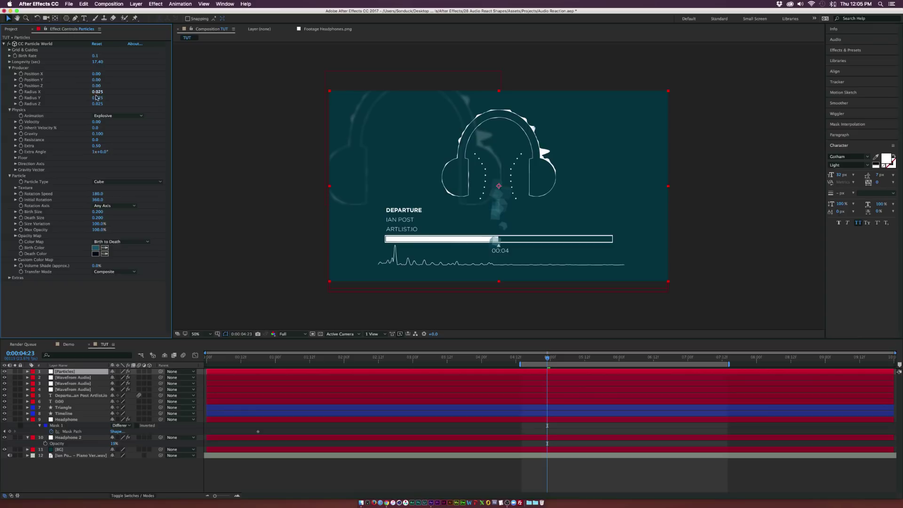
mouse_move(97, 92)
left_mouse_down()
mouse_move(114, 95)
mouse_move(107, 100)
left_mouse_up()
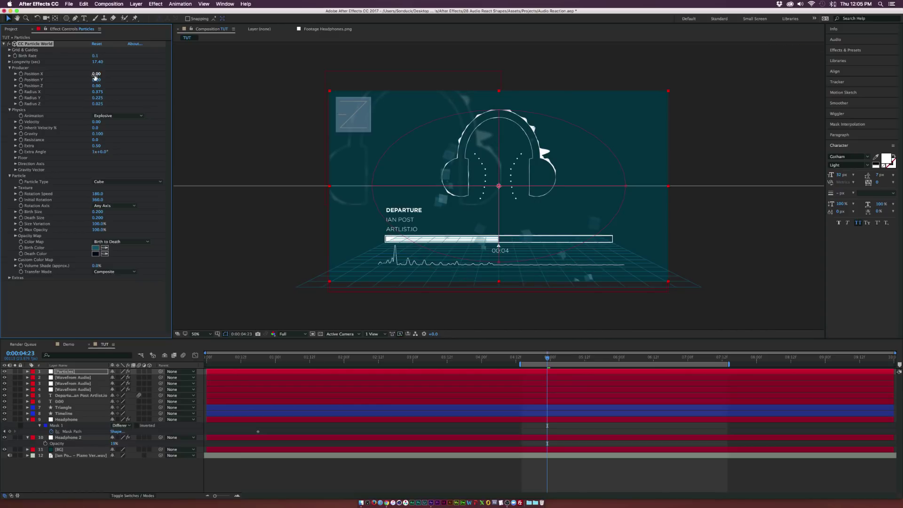
mouse_move(97, 73)
left_mouse_down()
mouse_move(122, 77)
mouse_move(94, 82)
left_mouse_up()
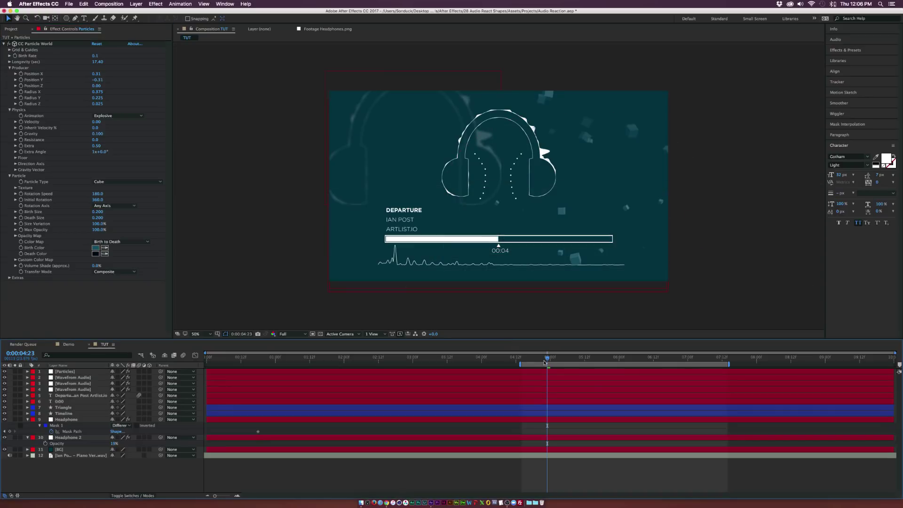
left_click_drag(547, 359, 477, 364)
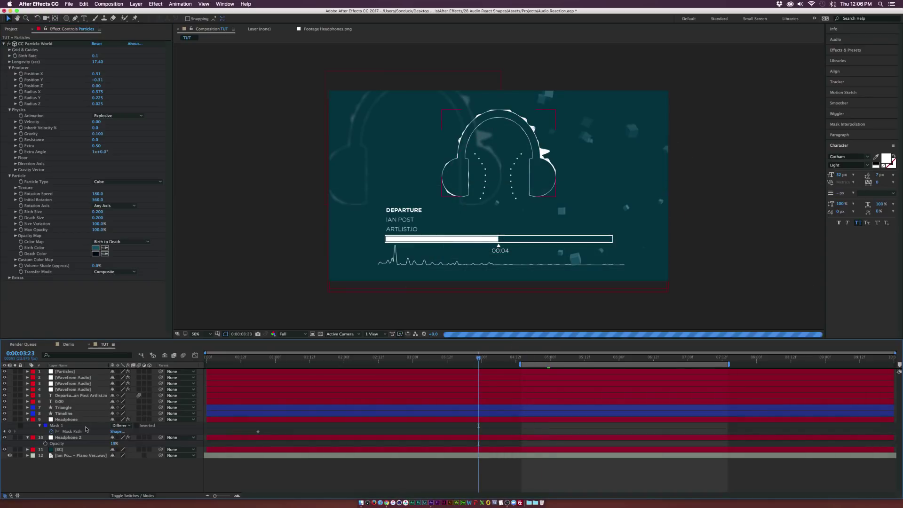
- Paste Headphone 2's Gaussian Blur onto Particles, then preview the rendered TUT.mov
left_click(71, 438)
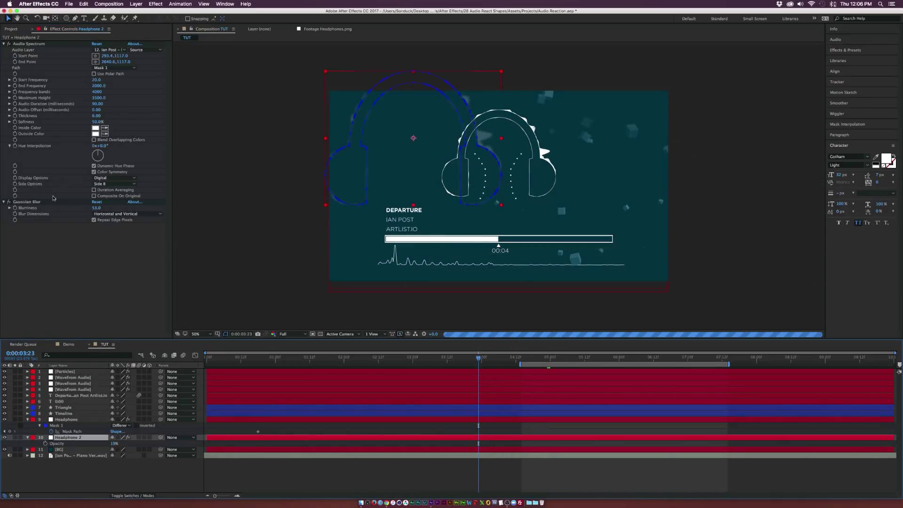
left_click(28, 203)
left_click(69, 371)
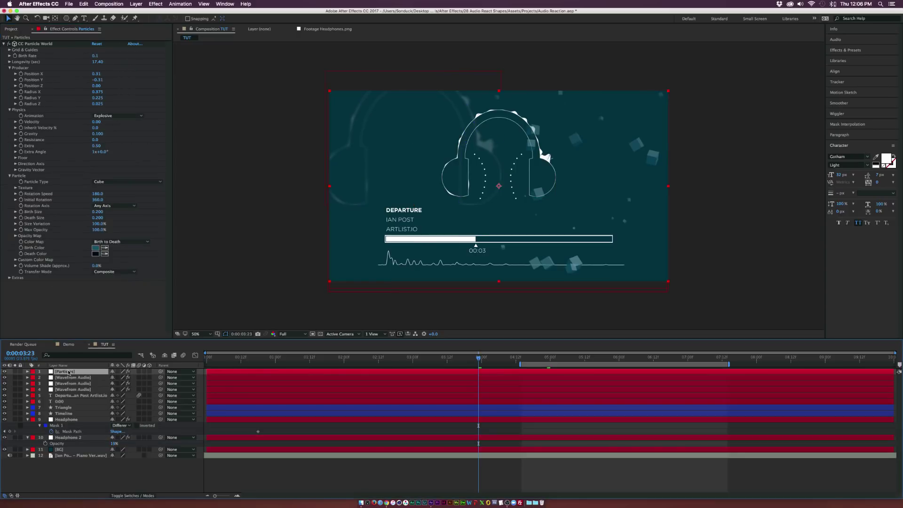
key("super+v")
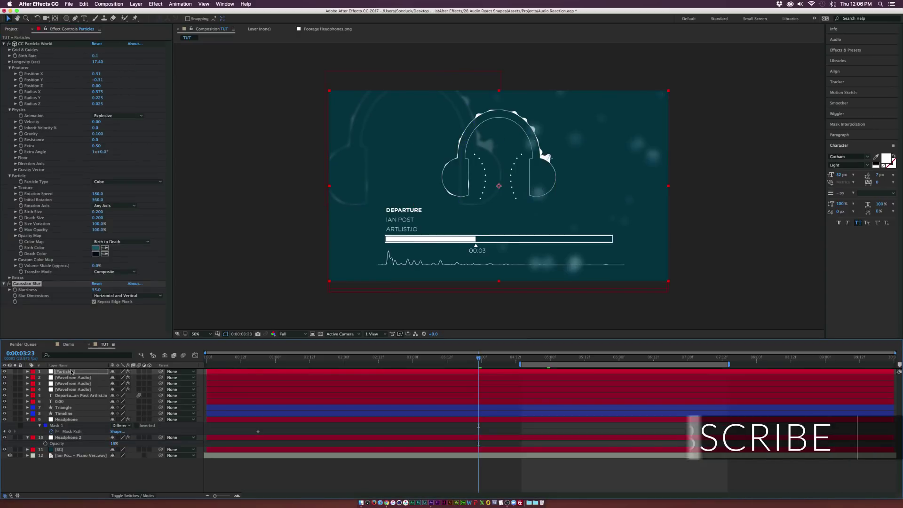
left_click(96, 290)
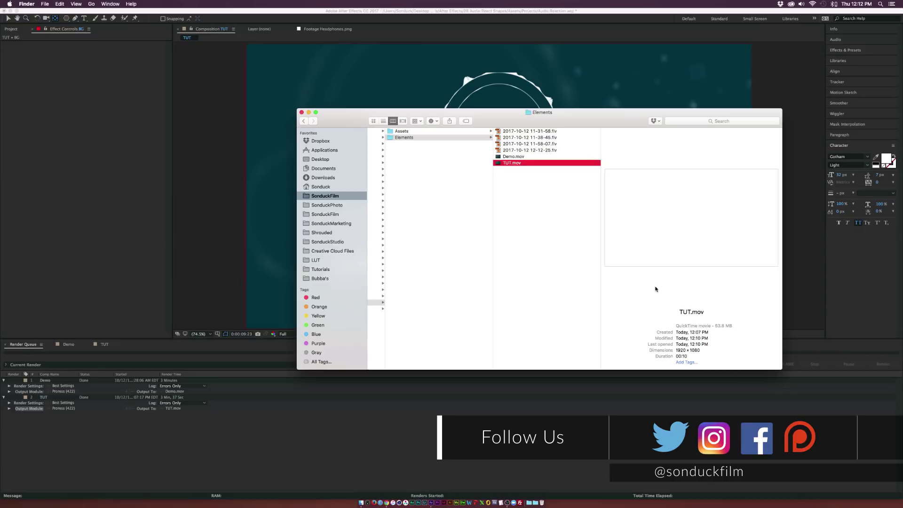
key("space")
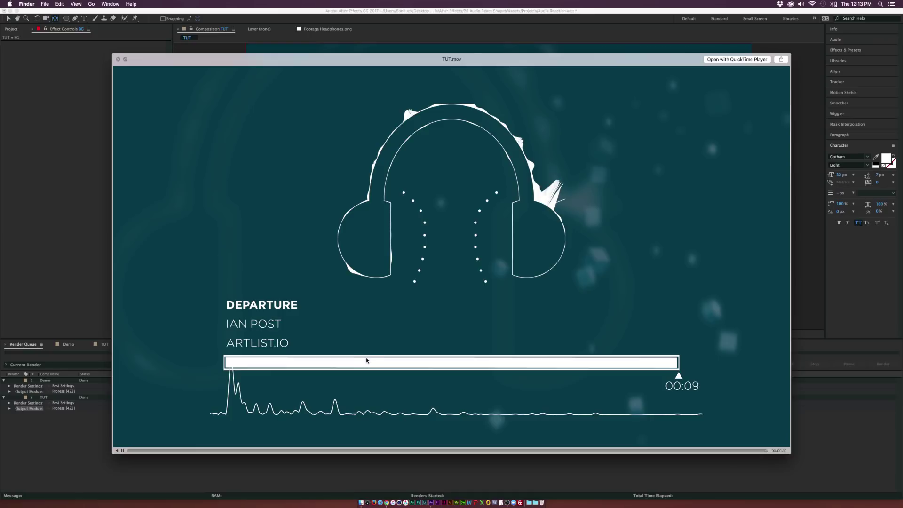
- Close the TUT.mov Quick Look preview in the Elements folder
key("space")
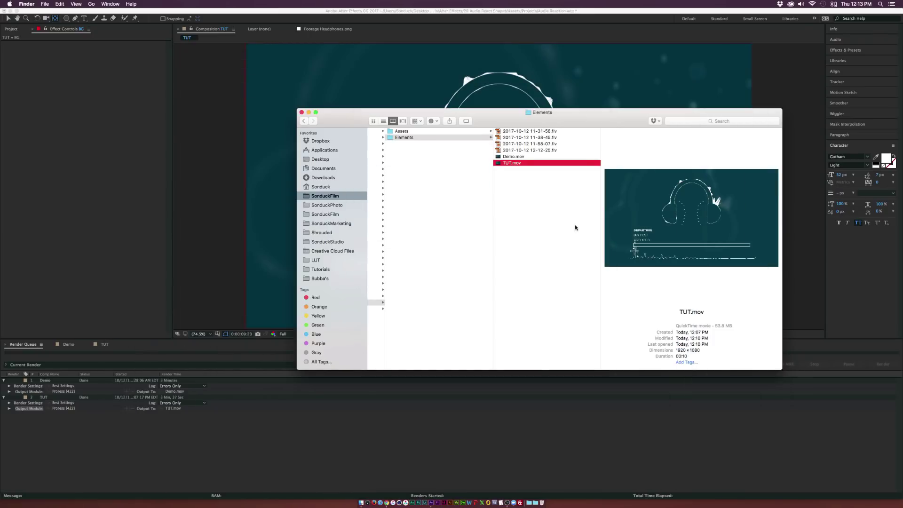